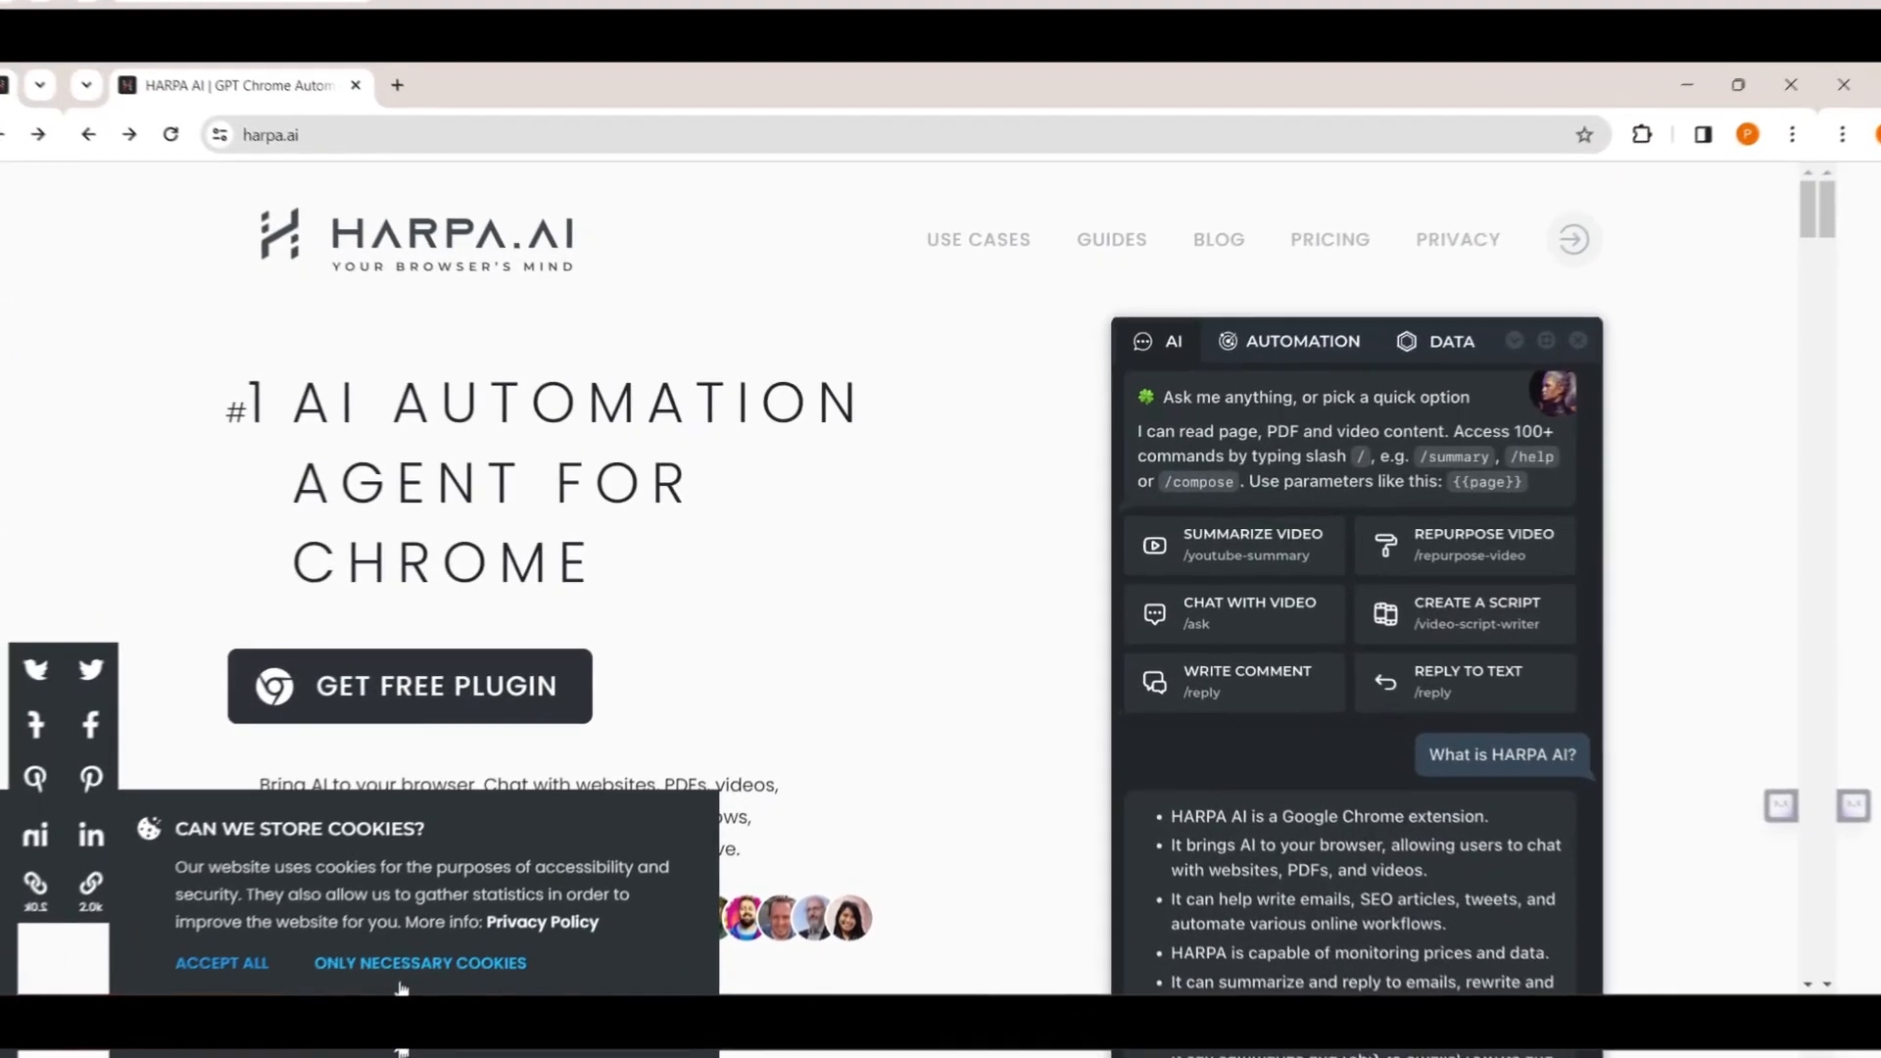
# Allow only necessary cookies on harpa.ai and start adding the HARPA AI extension to the browser.
pyautogui.click(372, 979)
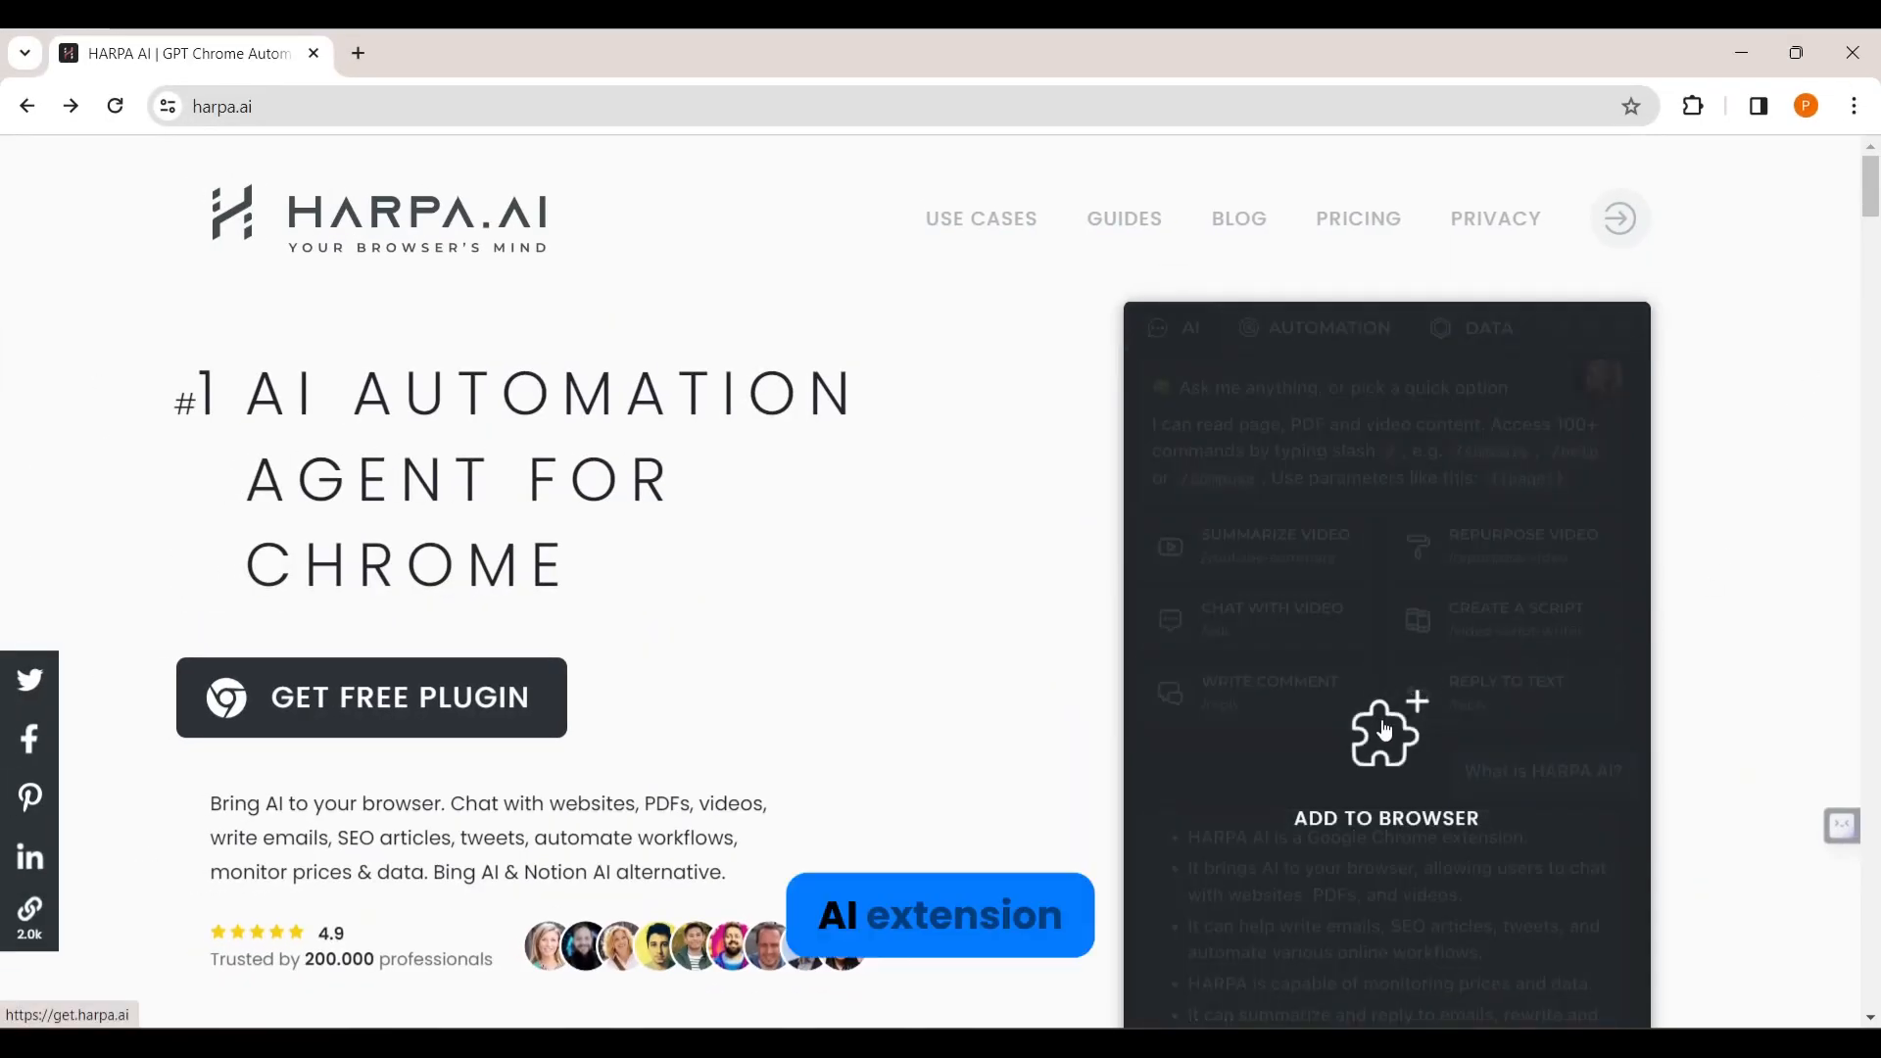
pyautogui.click(1384, 730)
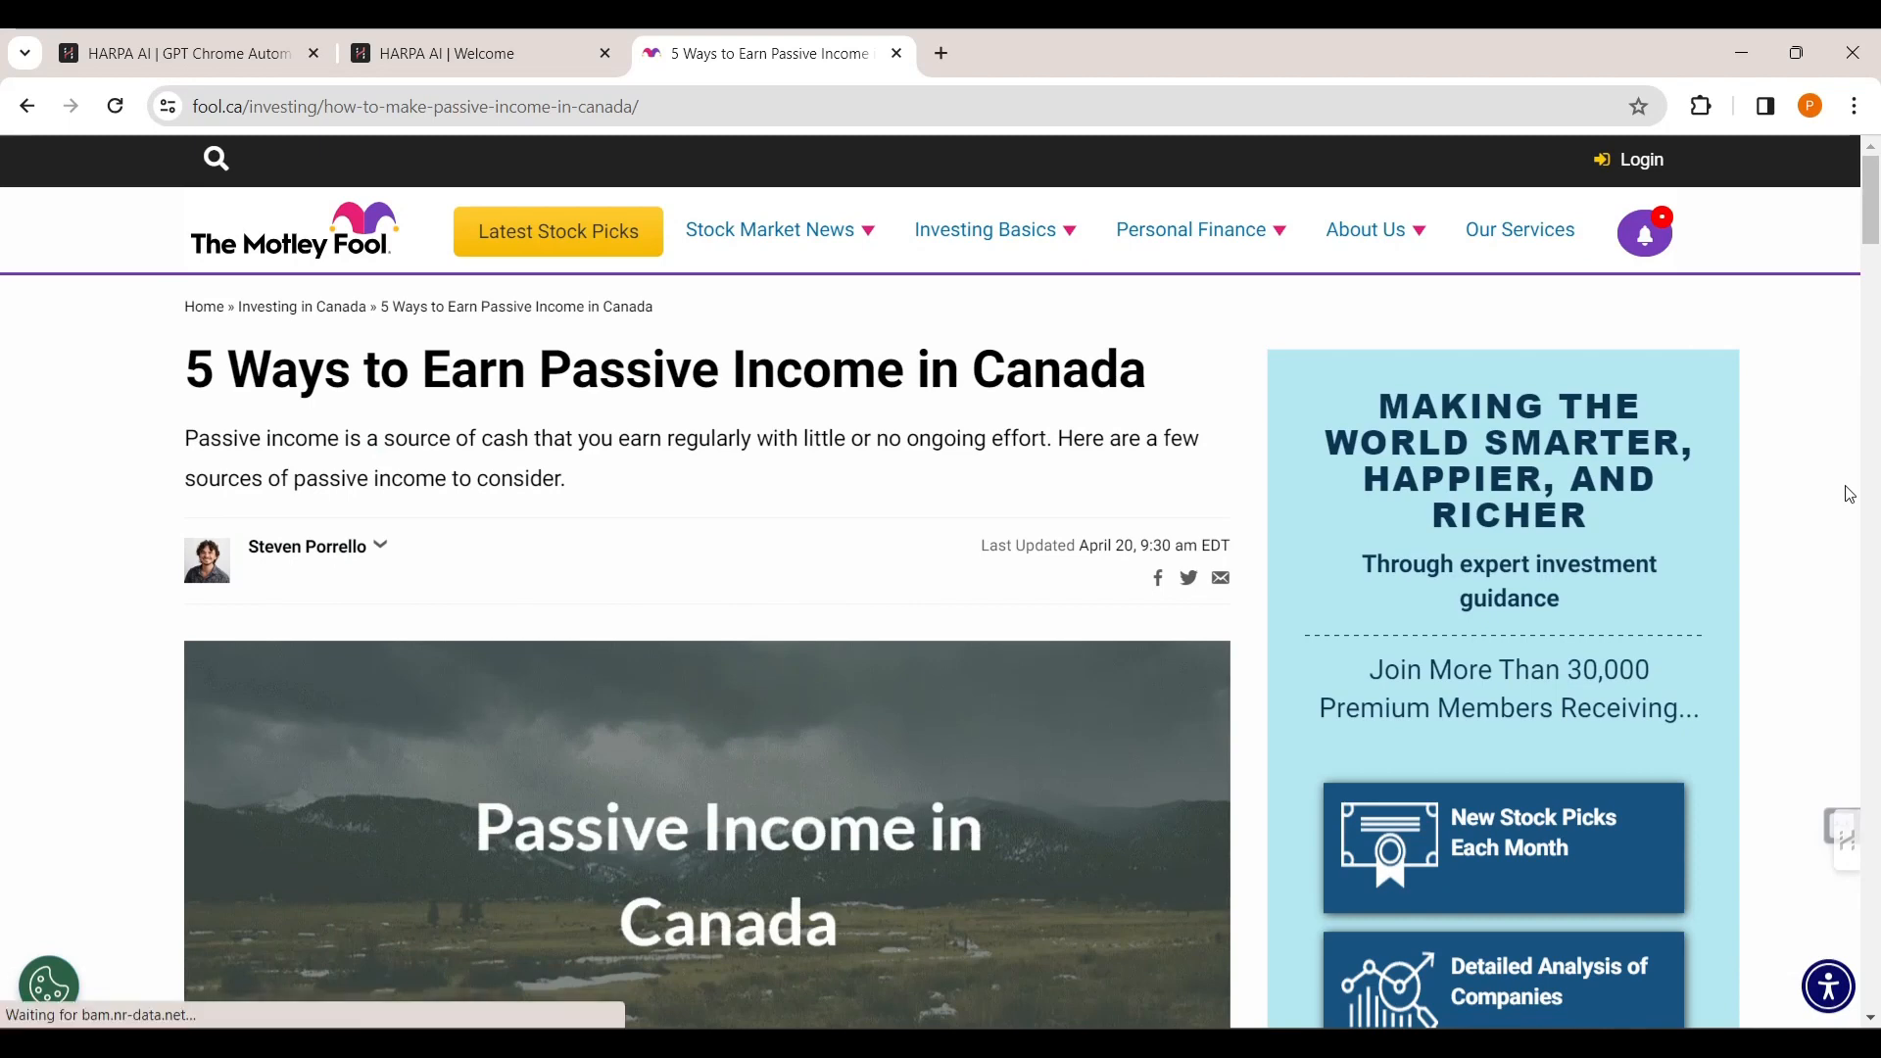
# Accept the Motley Fool cookie notice and skim the article "5 Ways to Earn Passive Income in Canada" down to the dividend stocks section.
pyautogui.hotkey('alt', 'a')
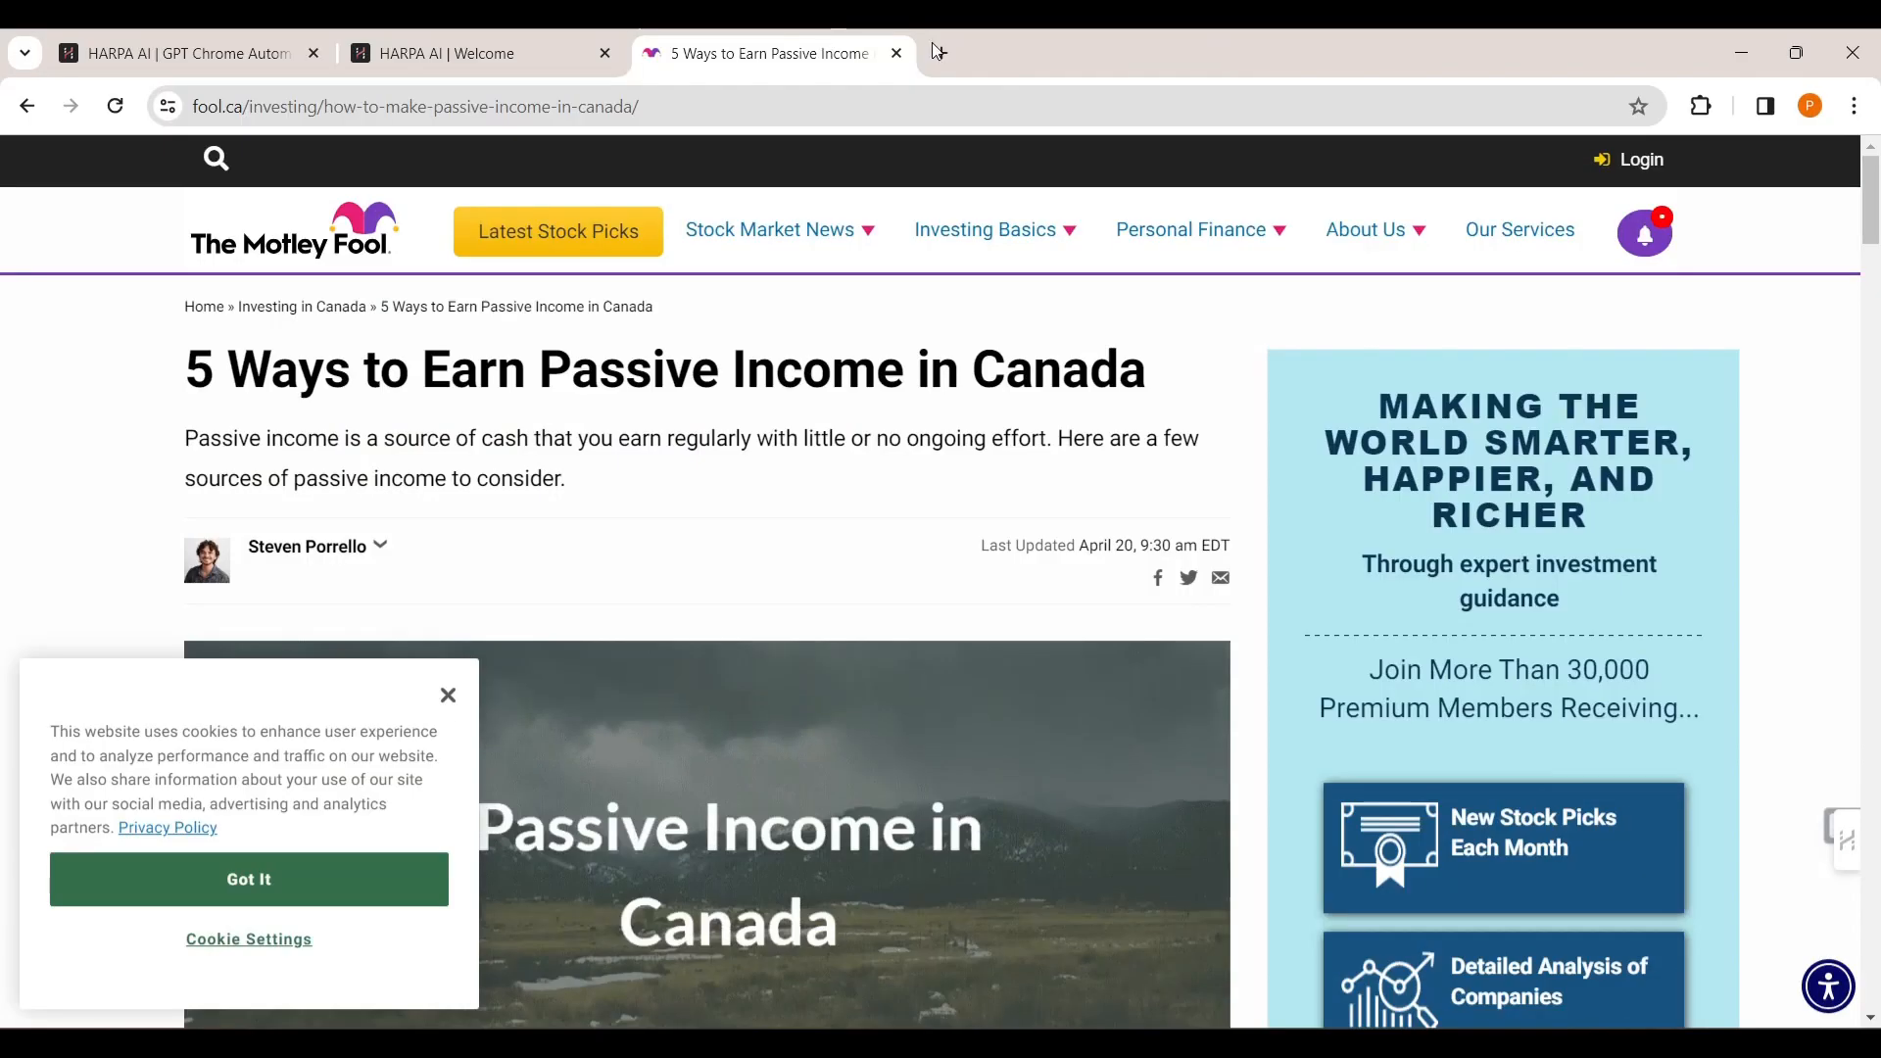
pyautogui.click(340, 894)
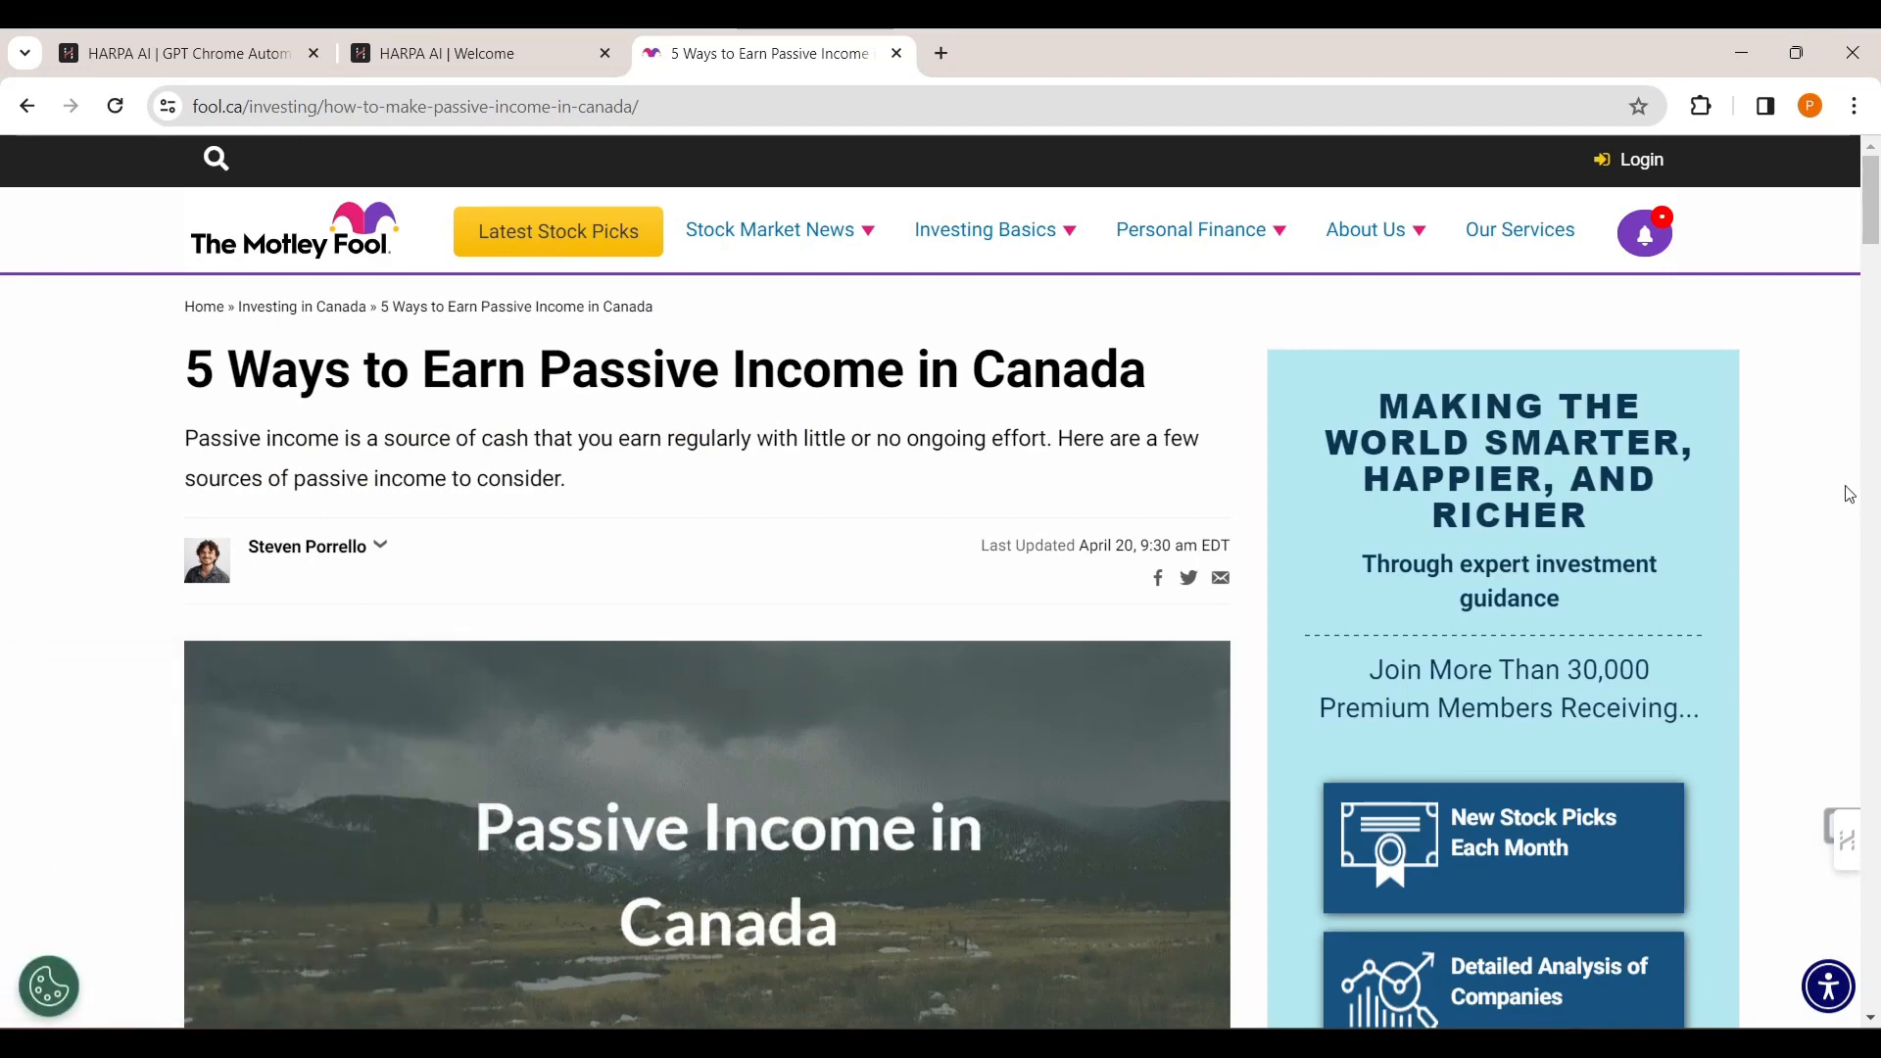
pyautogui.scroll(-10, 1850, 494)
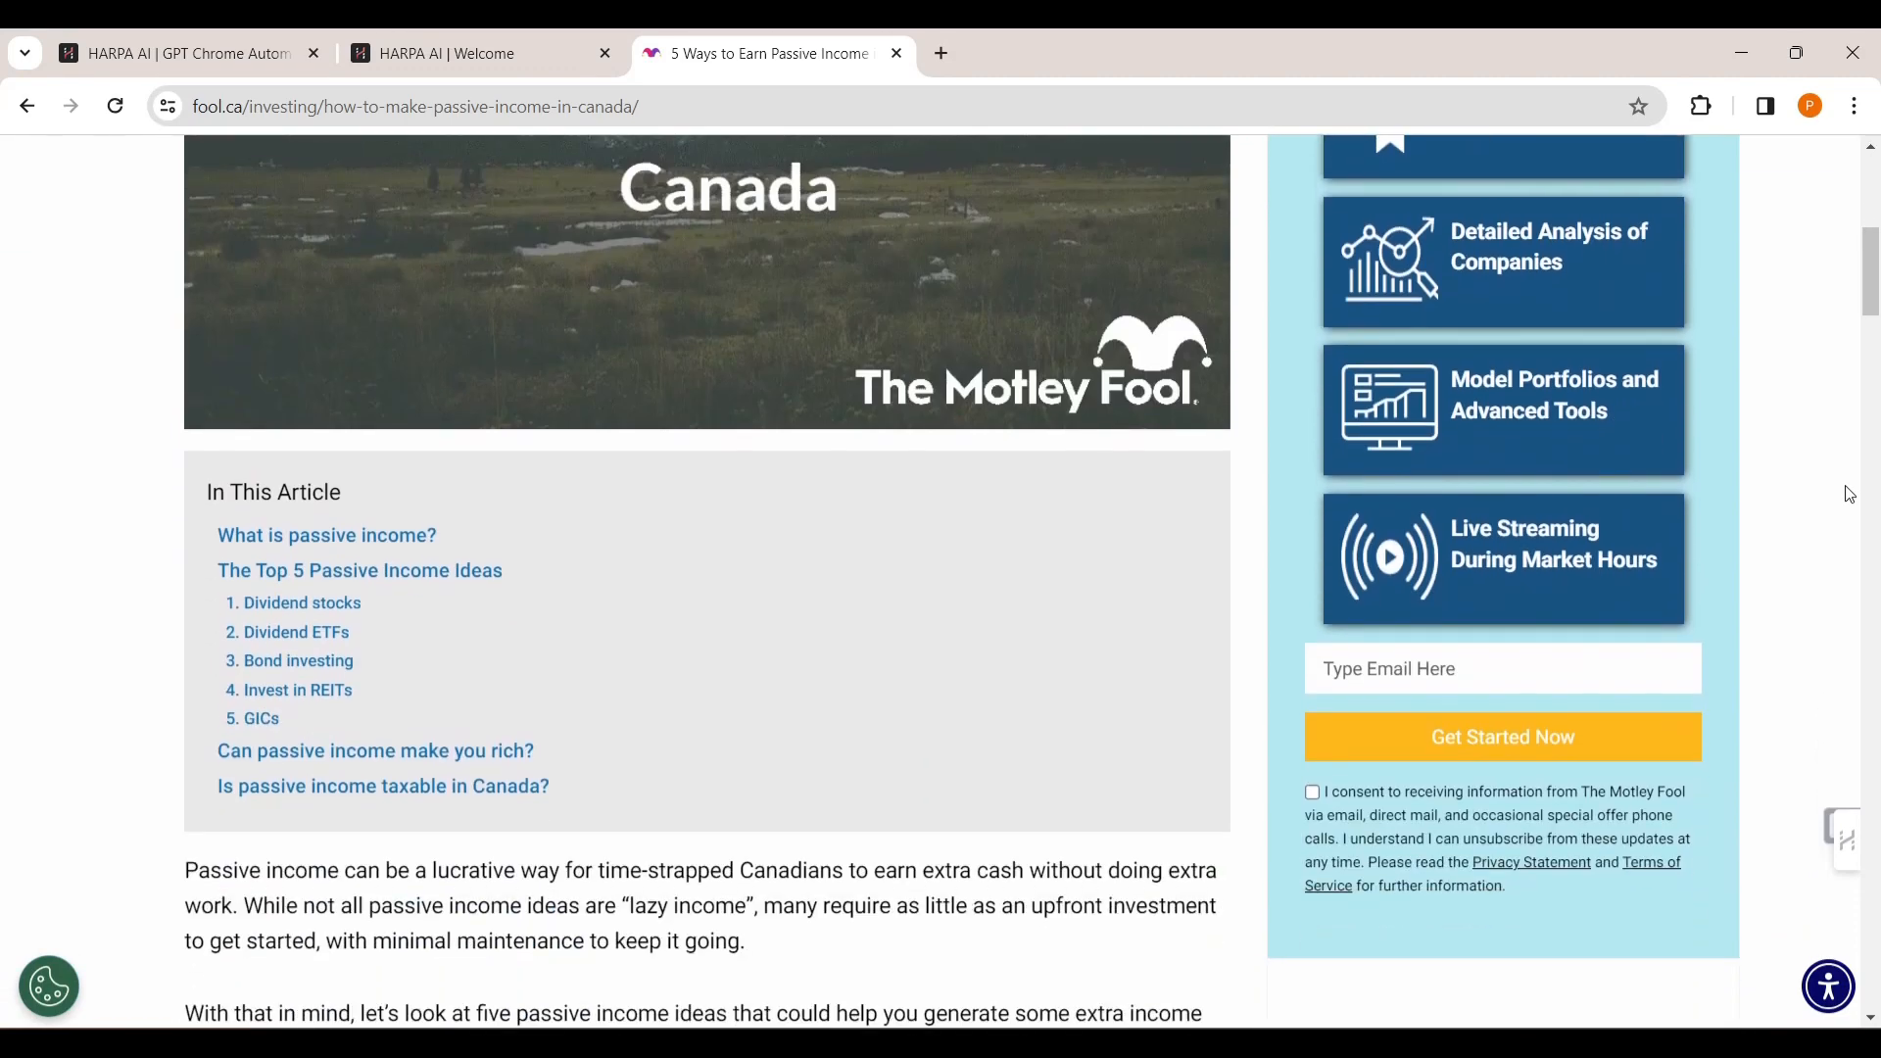
pyautogui.scroll(-9, 1850, 494)
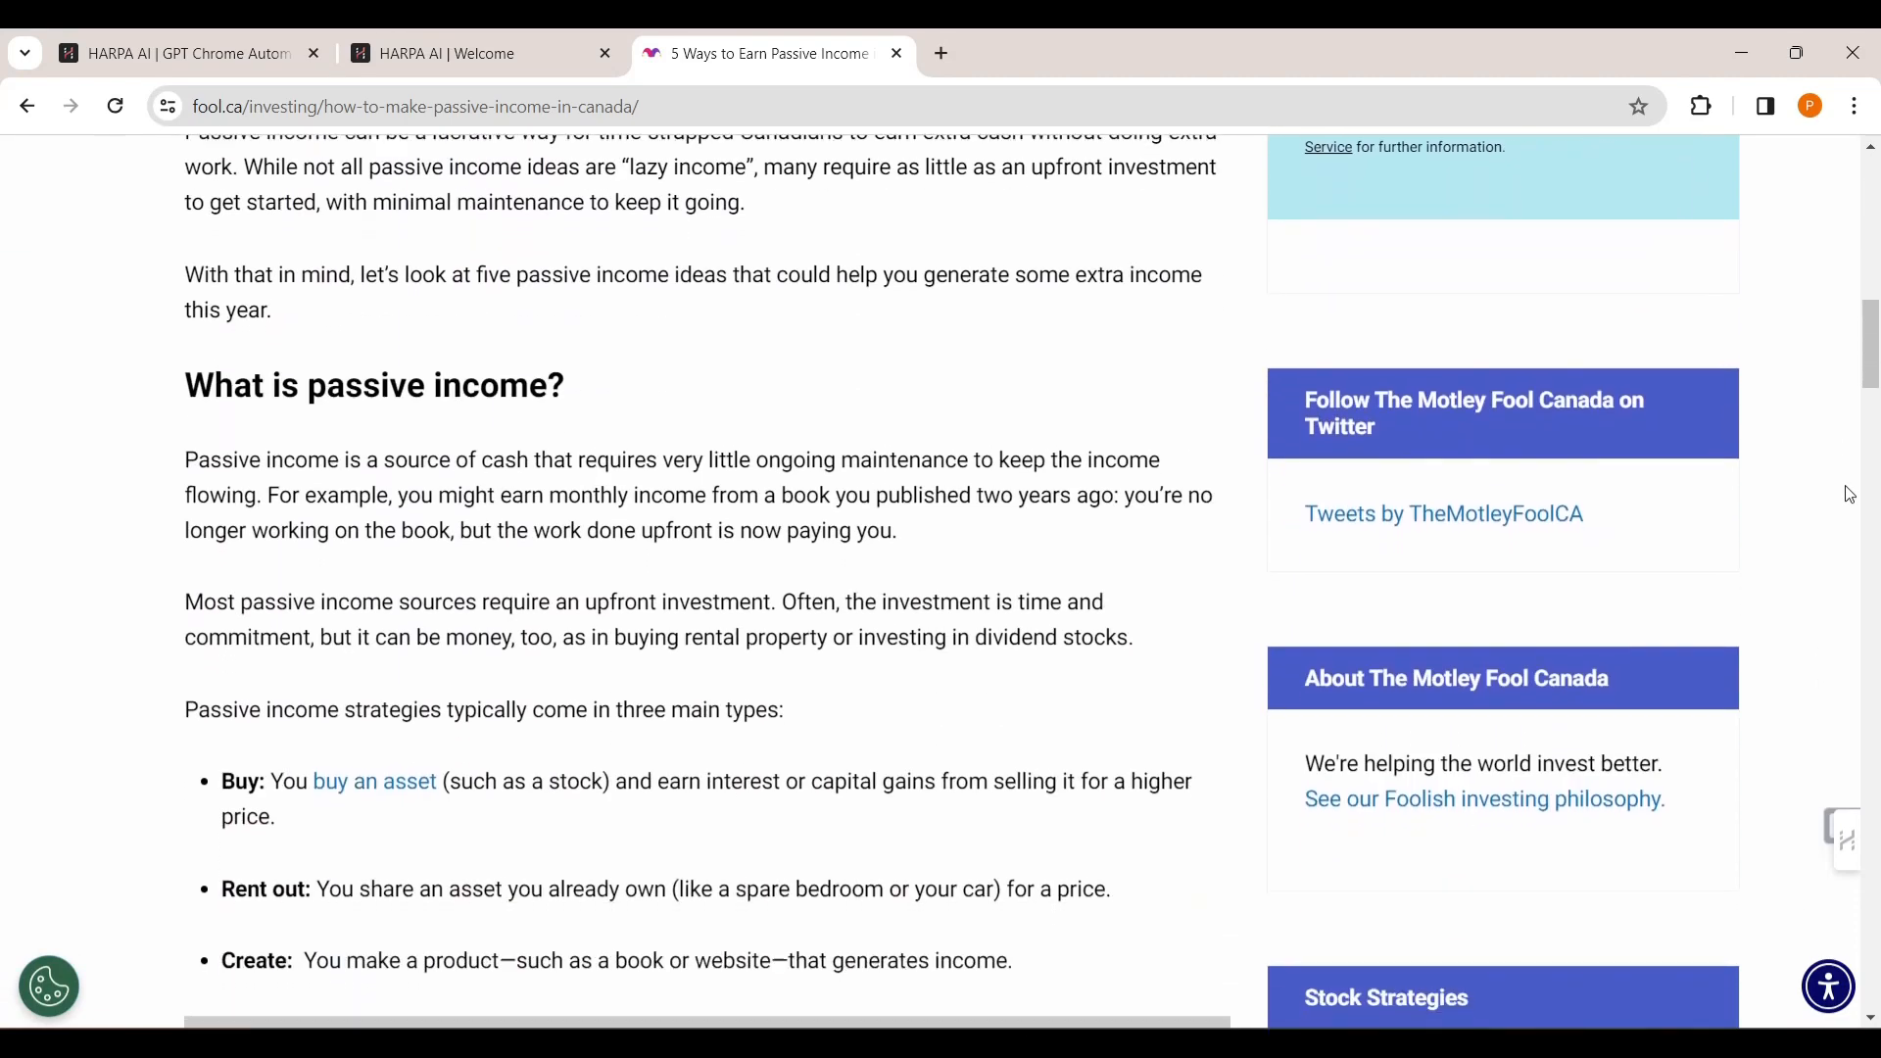
pyautogui.scroll(-14, 1850, 494)
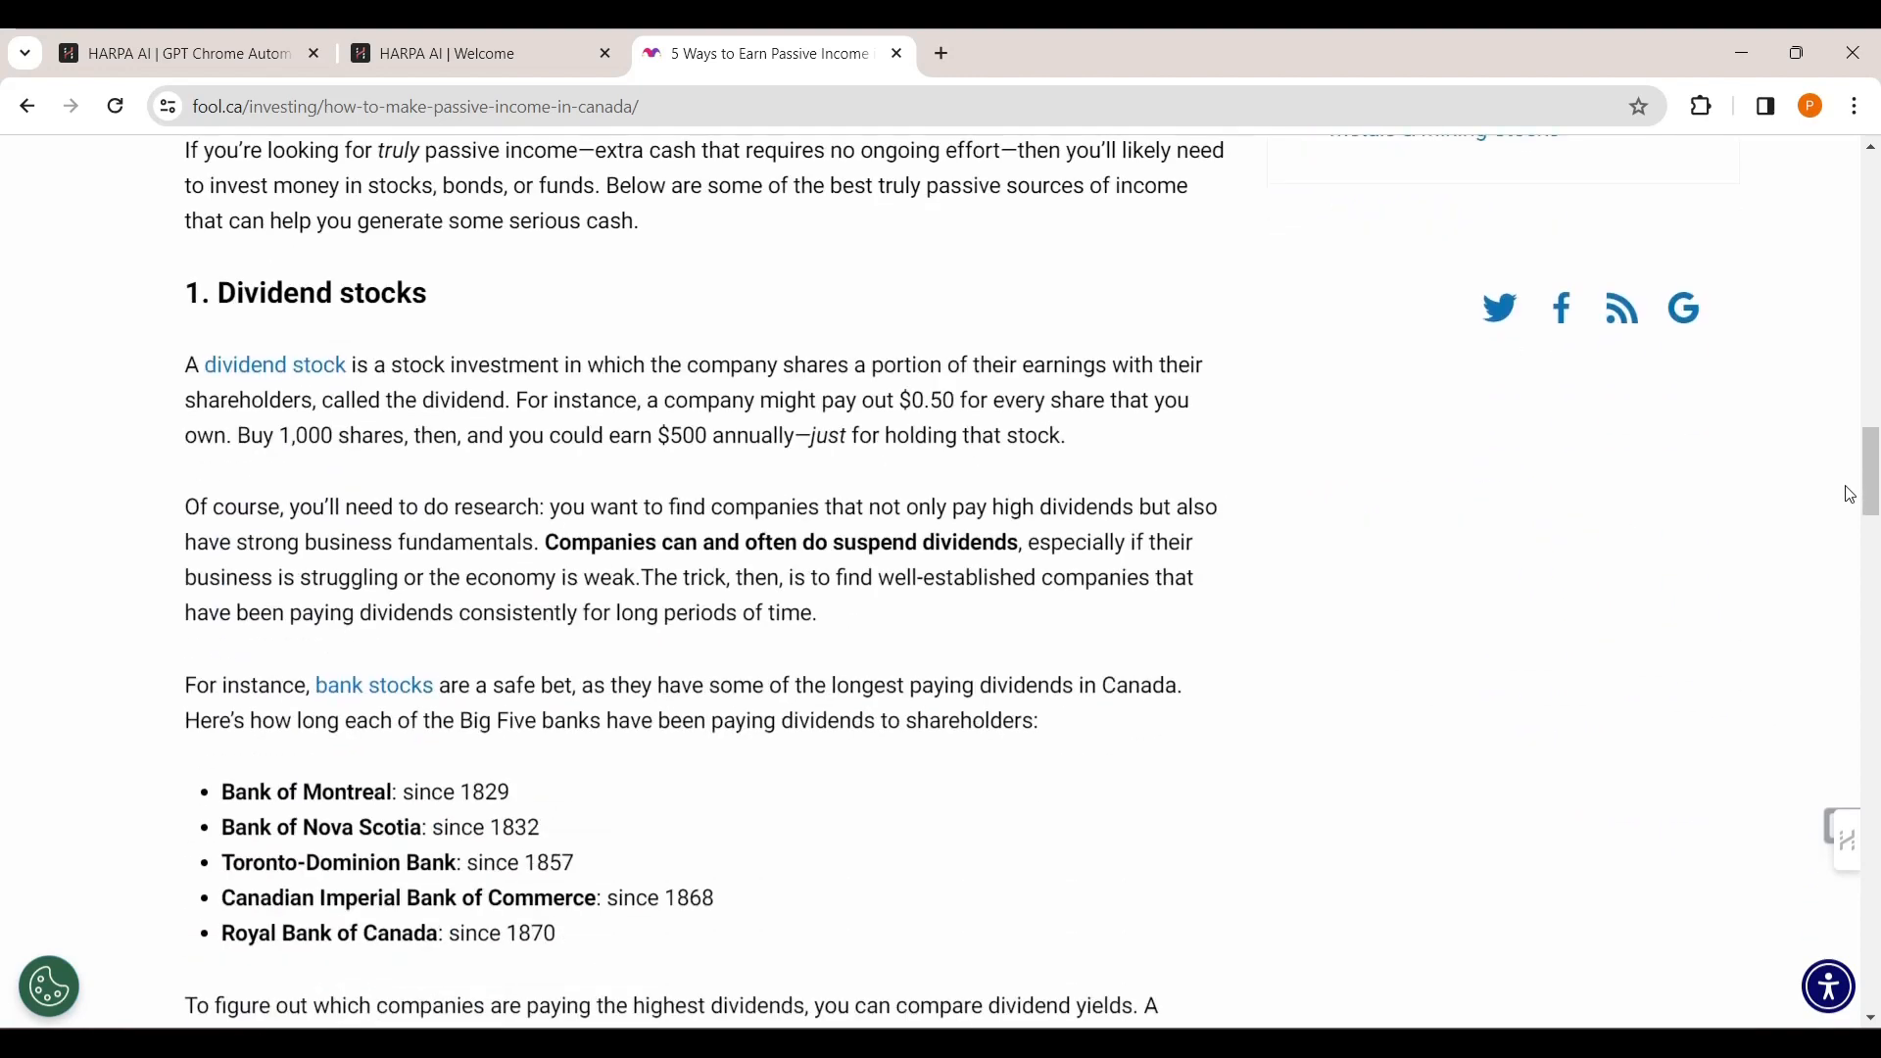
pyautogui.scroll(-2, 1849, 494)
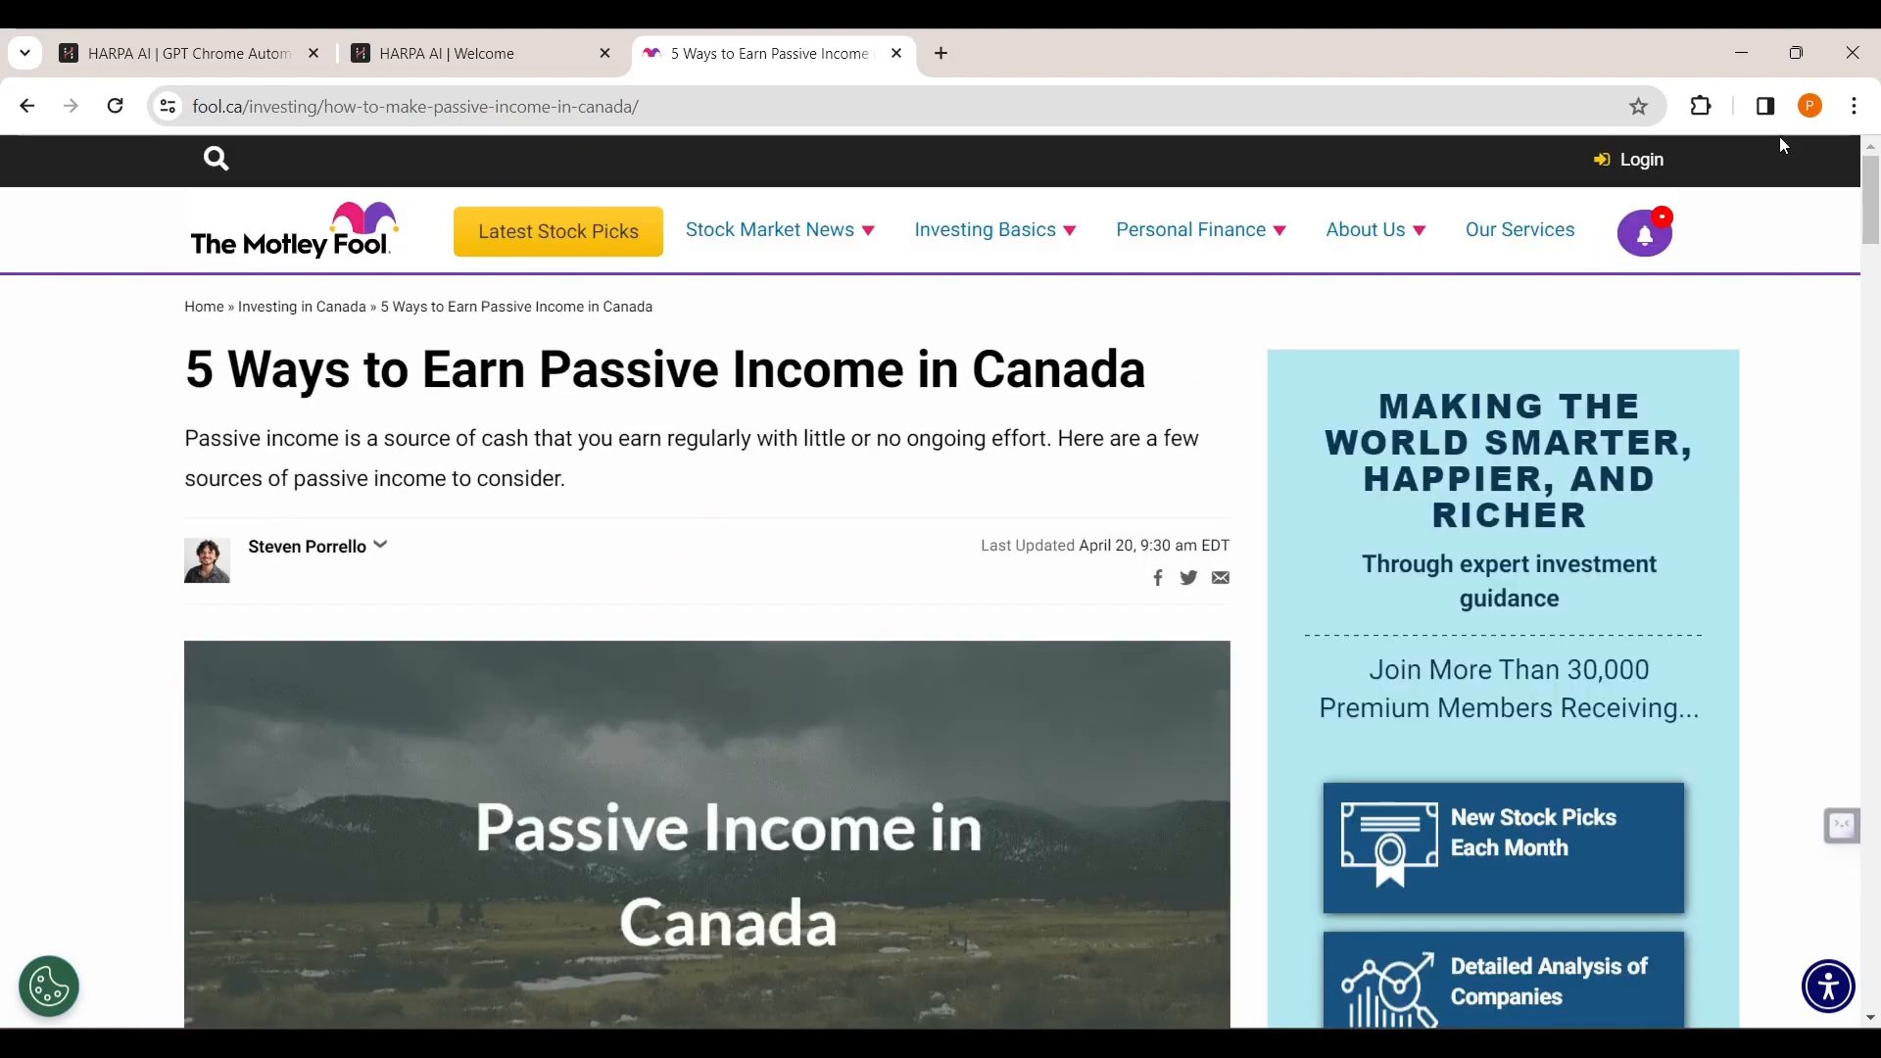
# Run HARPA's Outrank article command on the open article, accept the rewritten article as done, and look over the original beside it.
pyautogui.hotkey('alt', 'a')
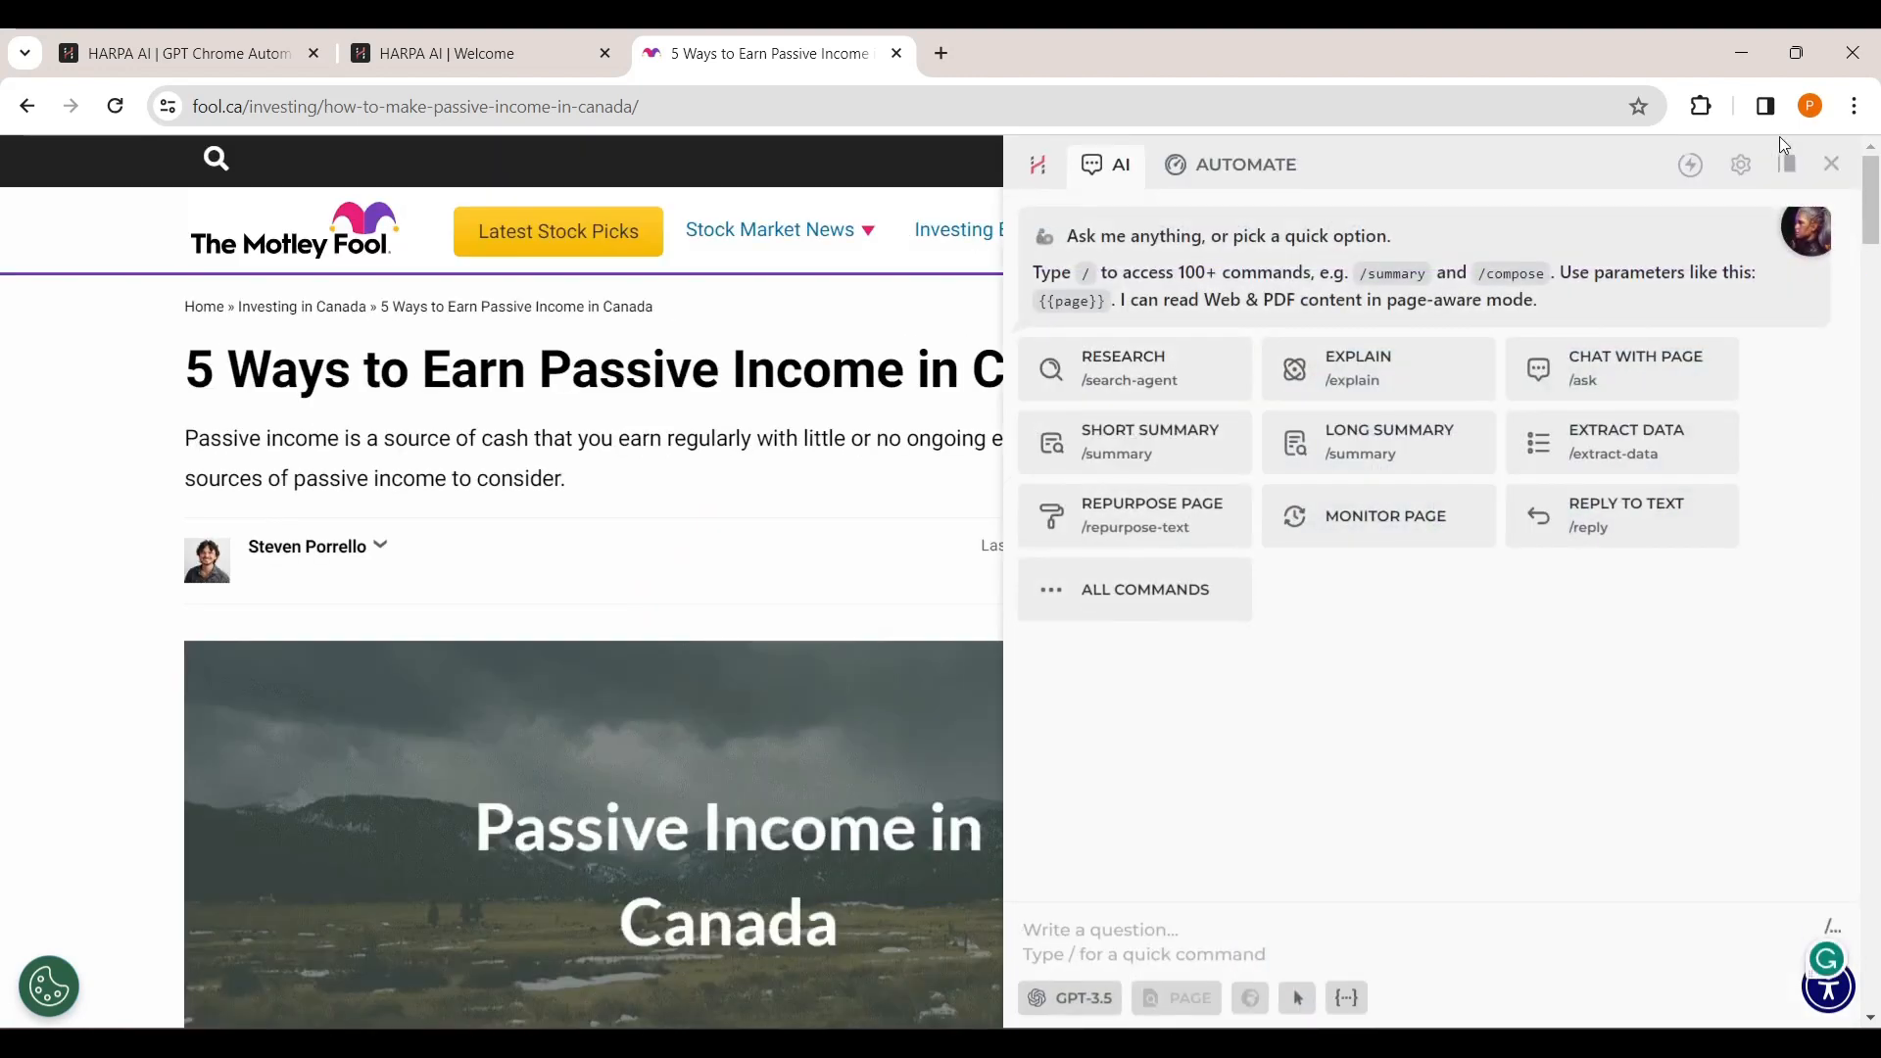
pyautogui.write('/')
pyautogui.scroll(-8, 1066, 907)
pyautogui.scroll(-8, 1066, 911)
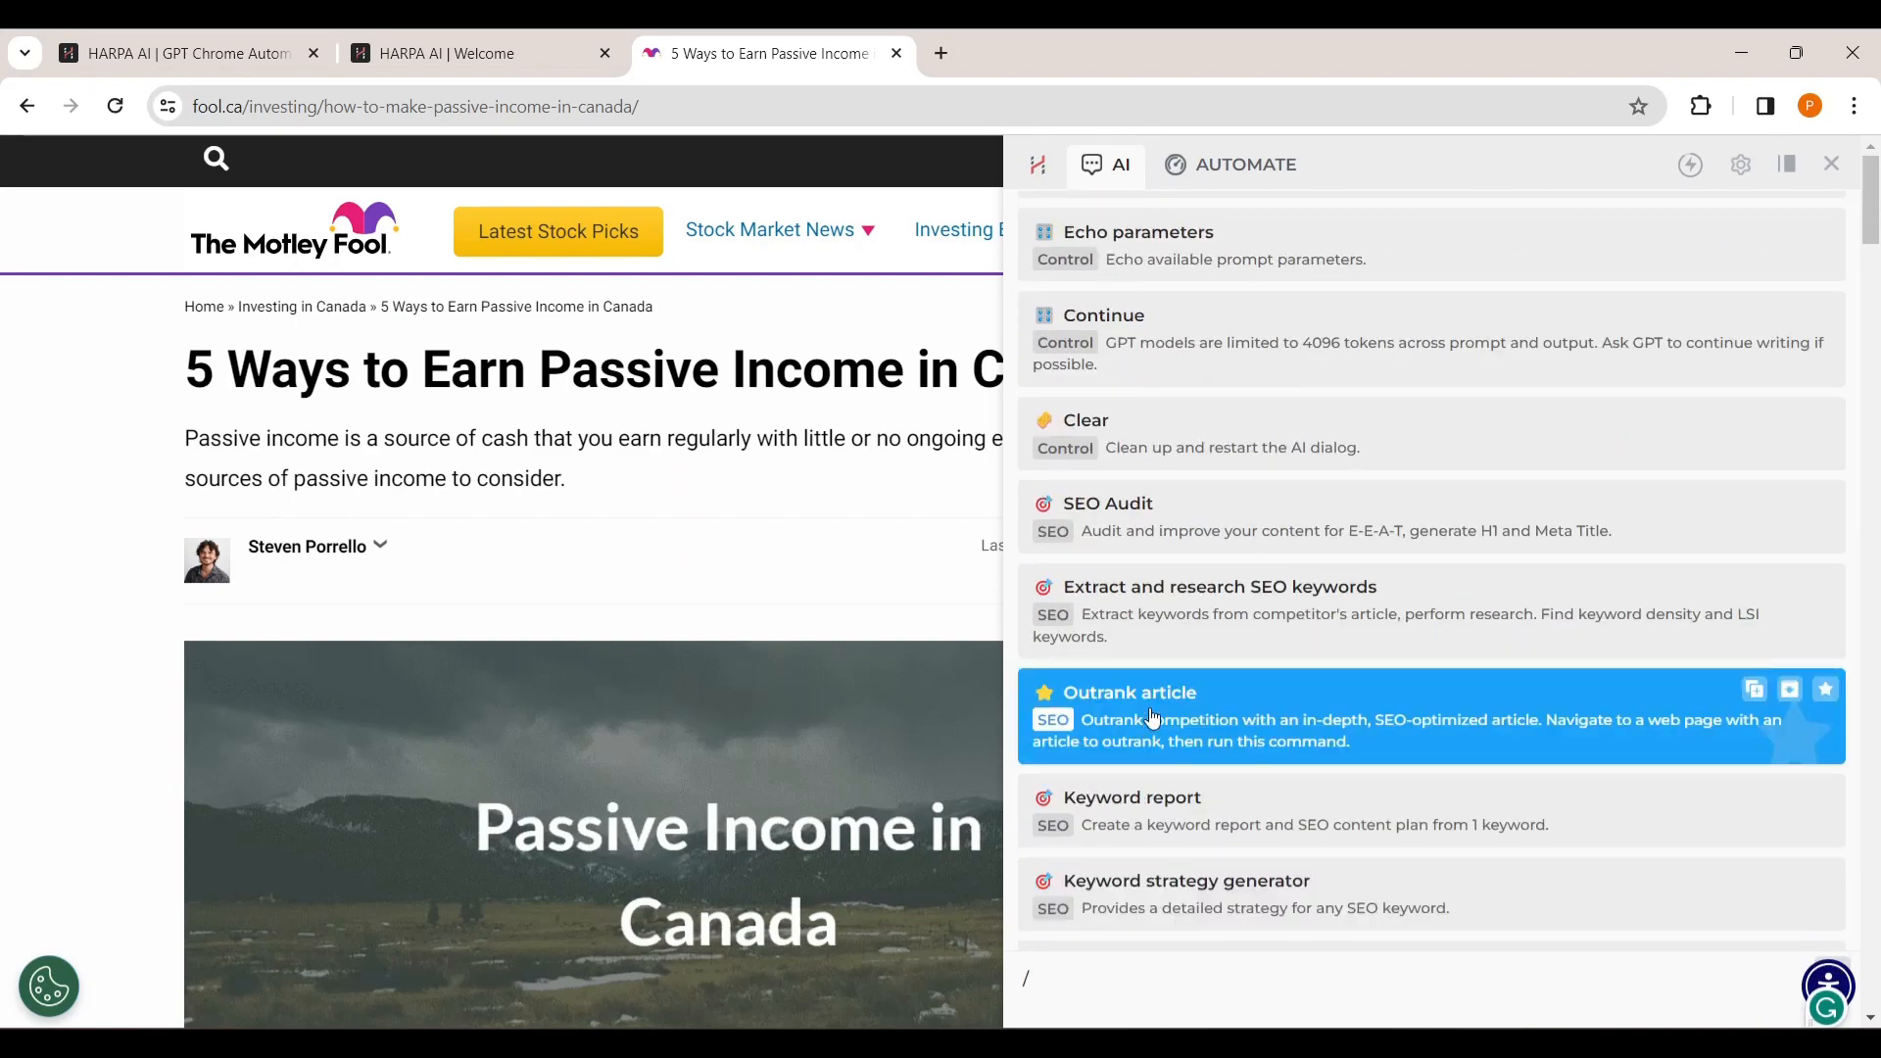
pyautogui.click(1152, 718)
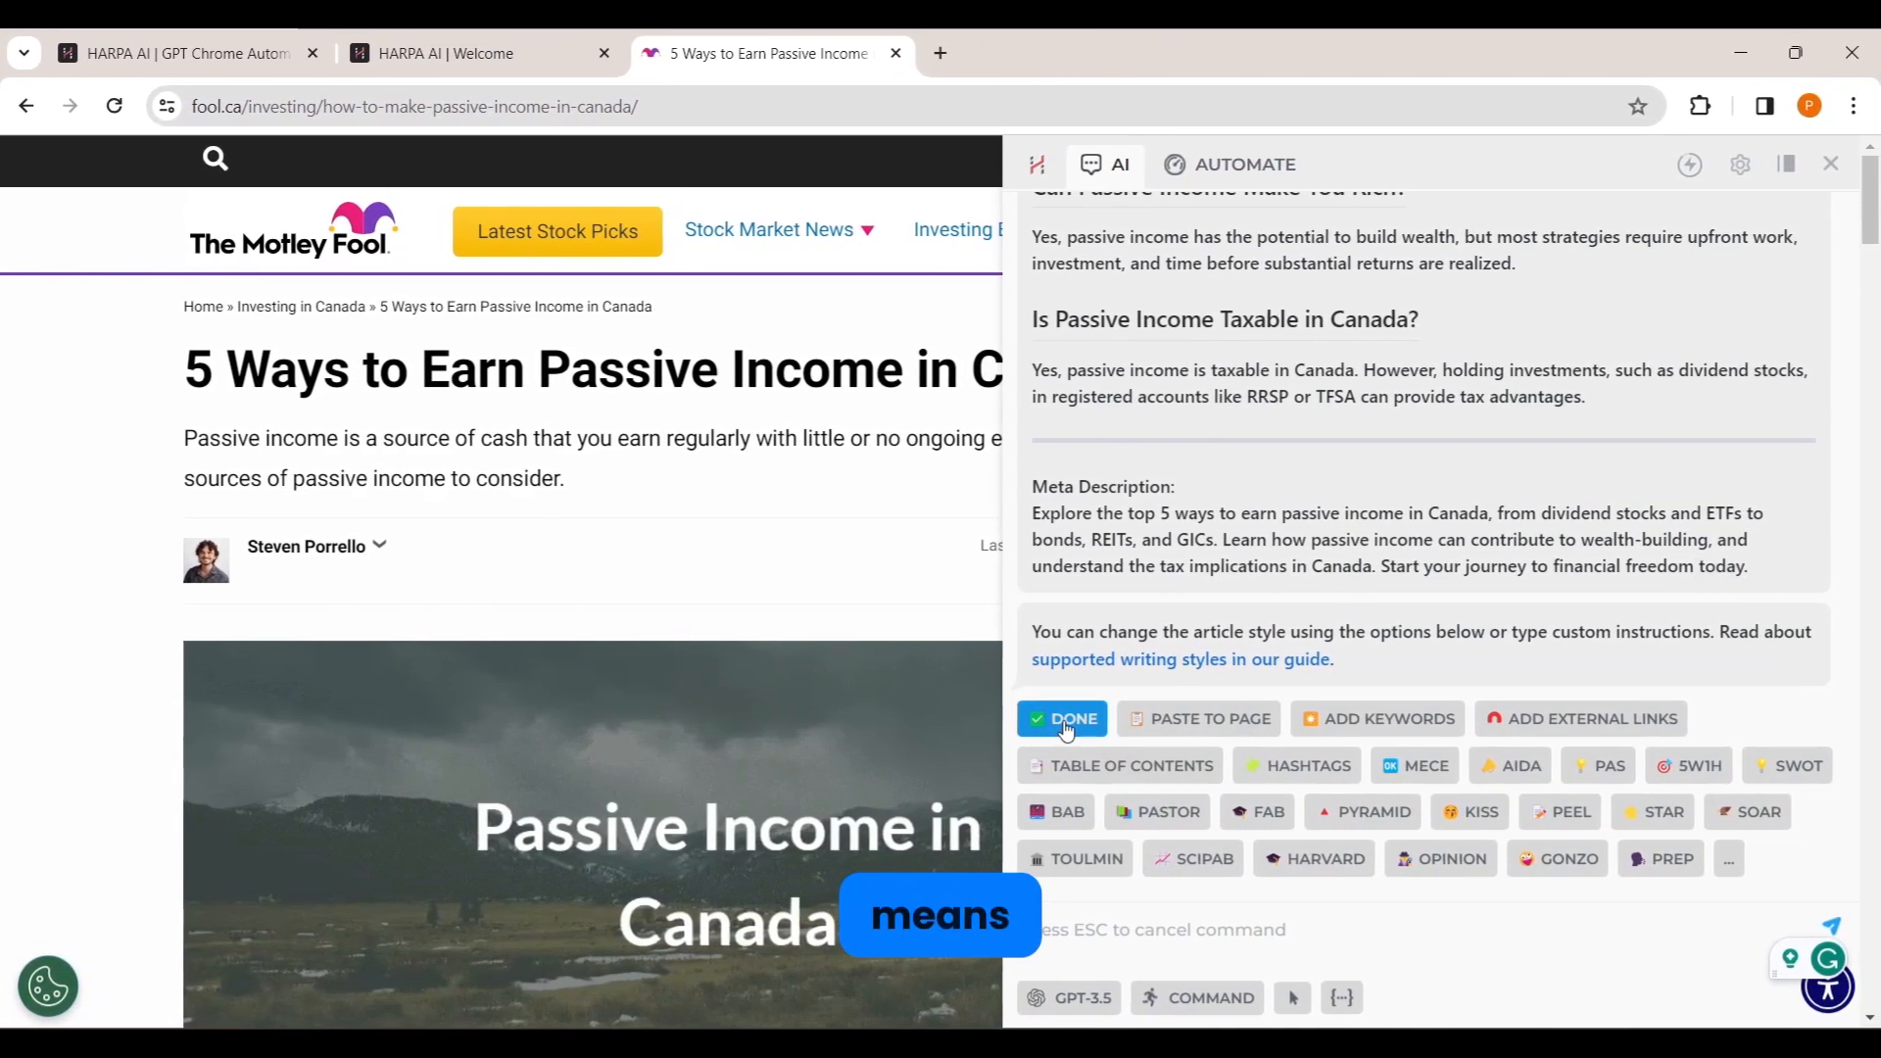
pyautogui.click(1062, 720)
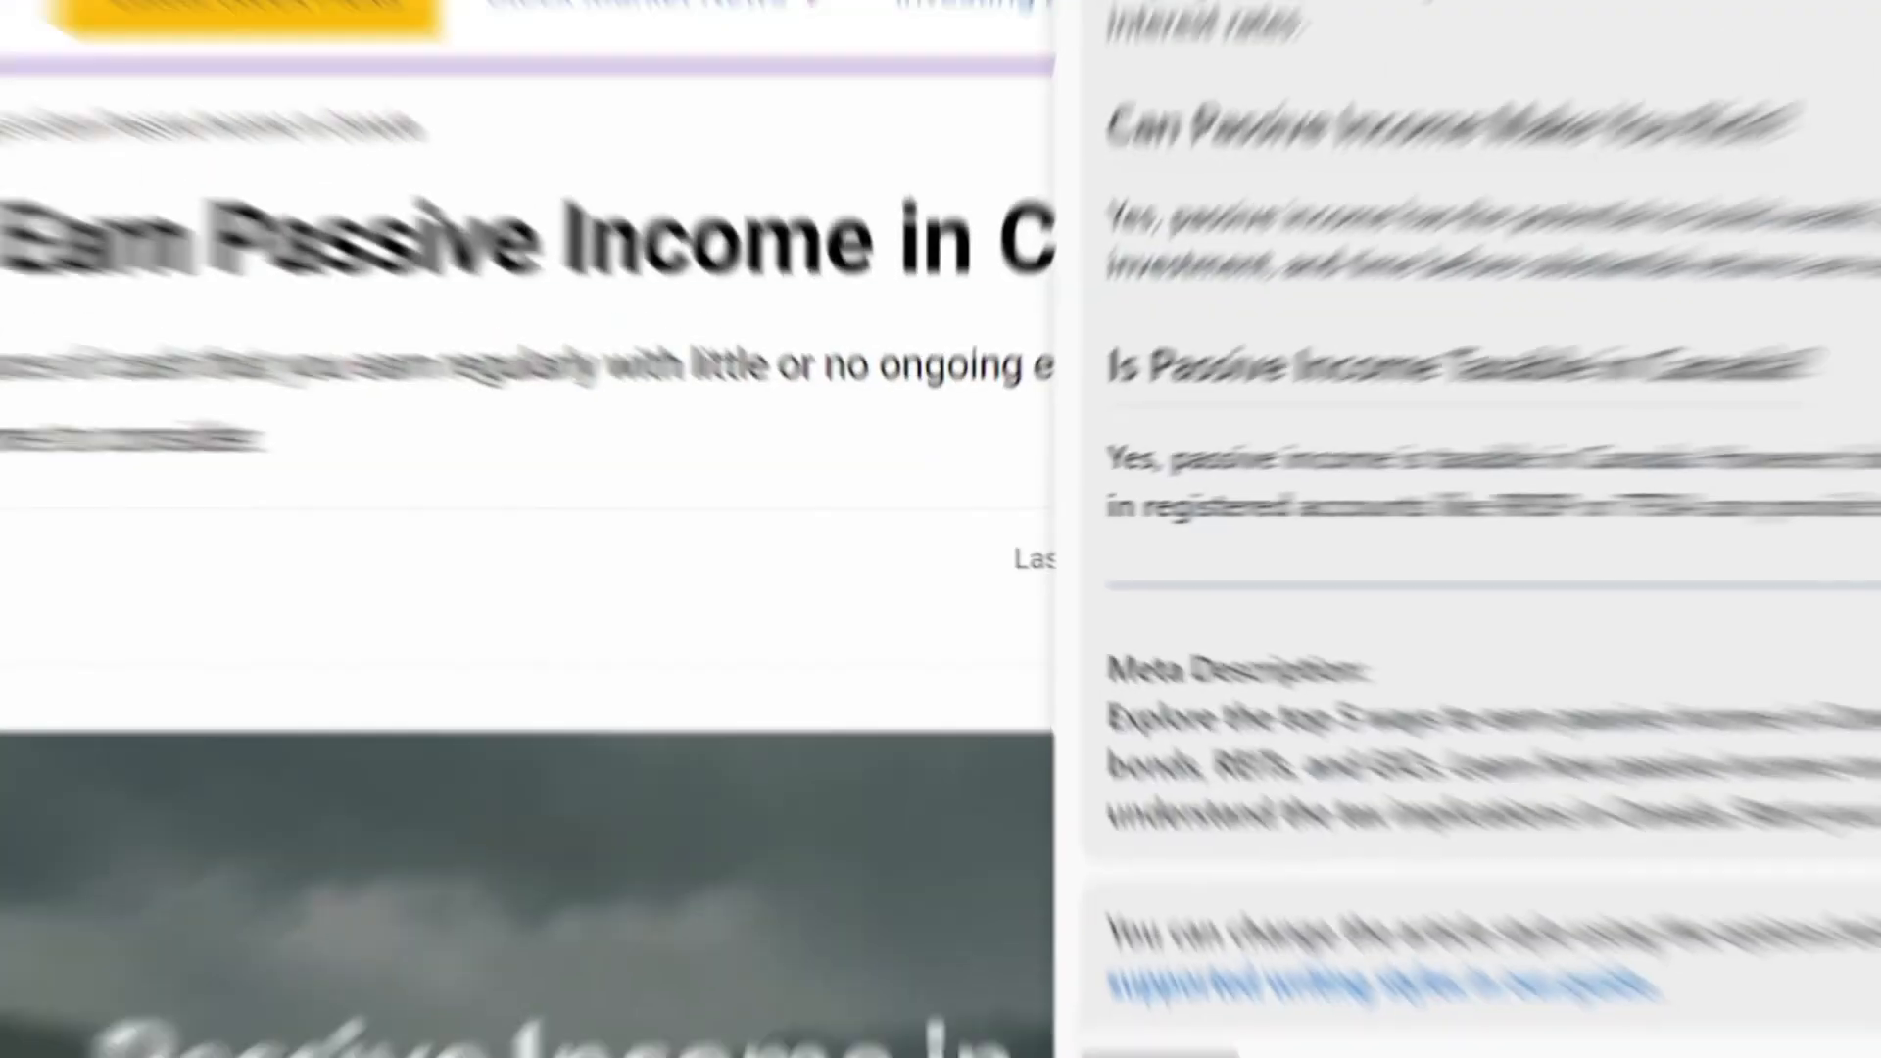
pyautogui.scroll(-10, 490, 588)
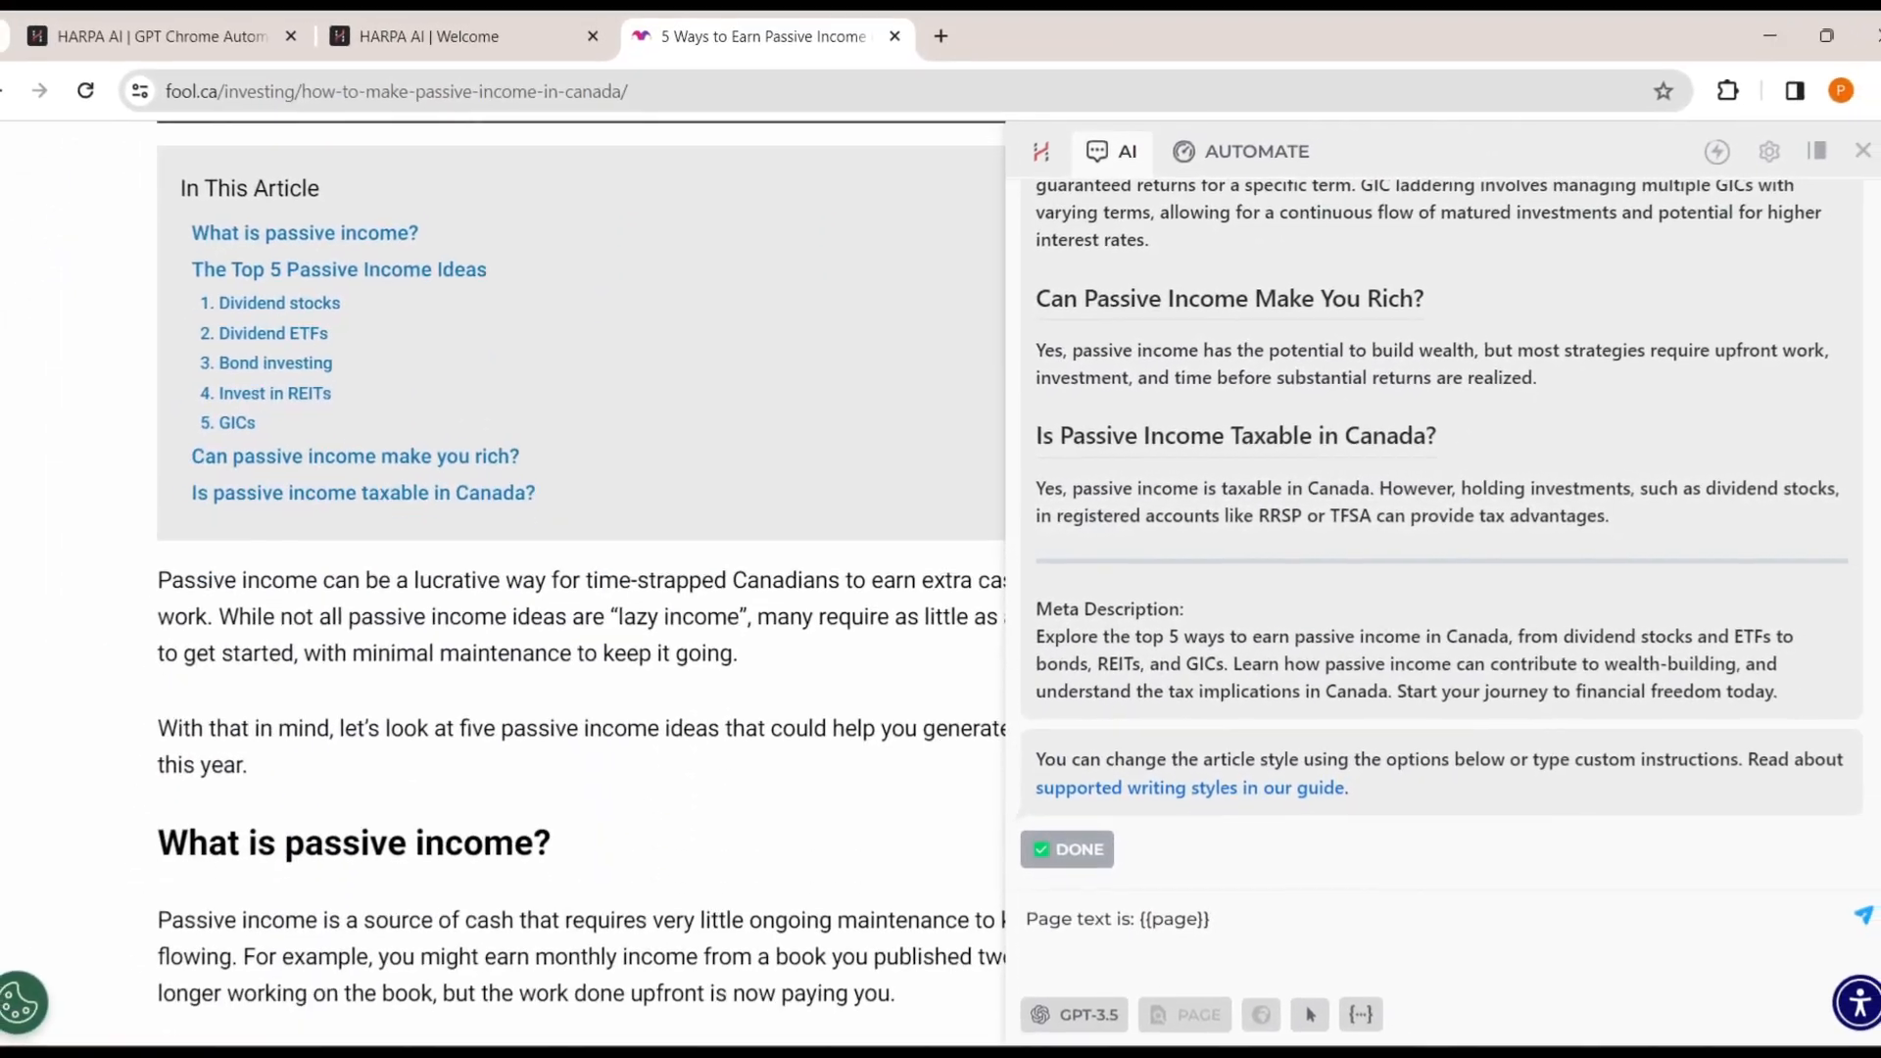
pyautogui.moveTo(1880, 291); pyautogui.dragTo(1880, 182)
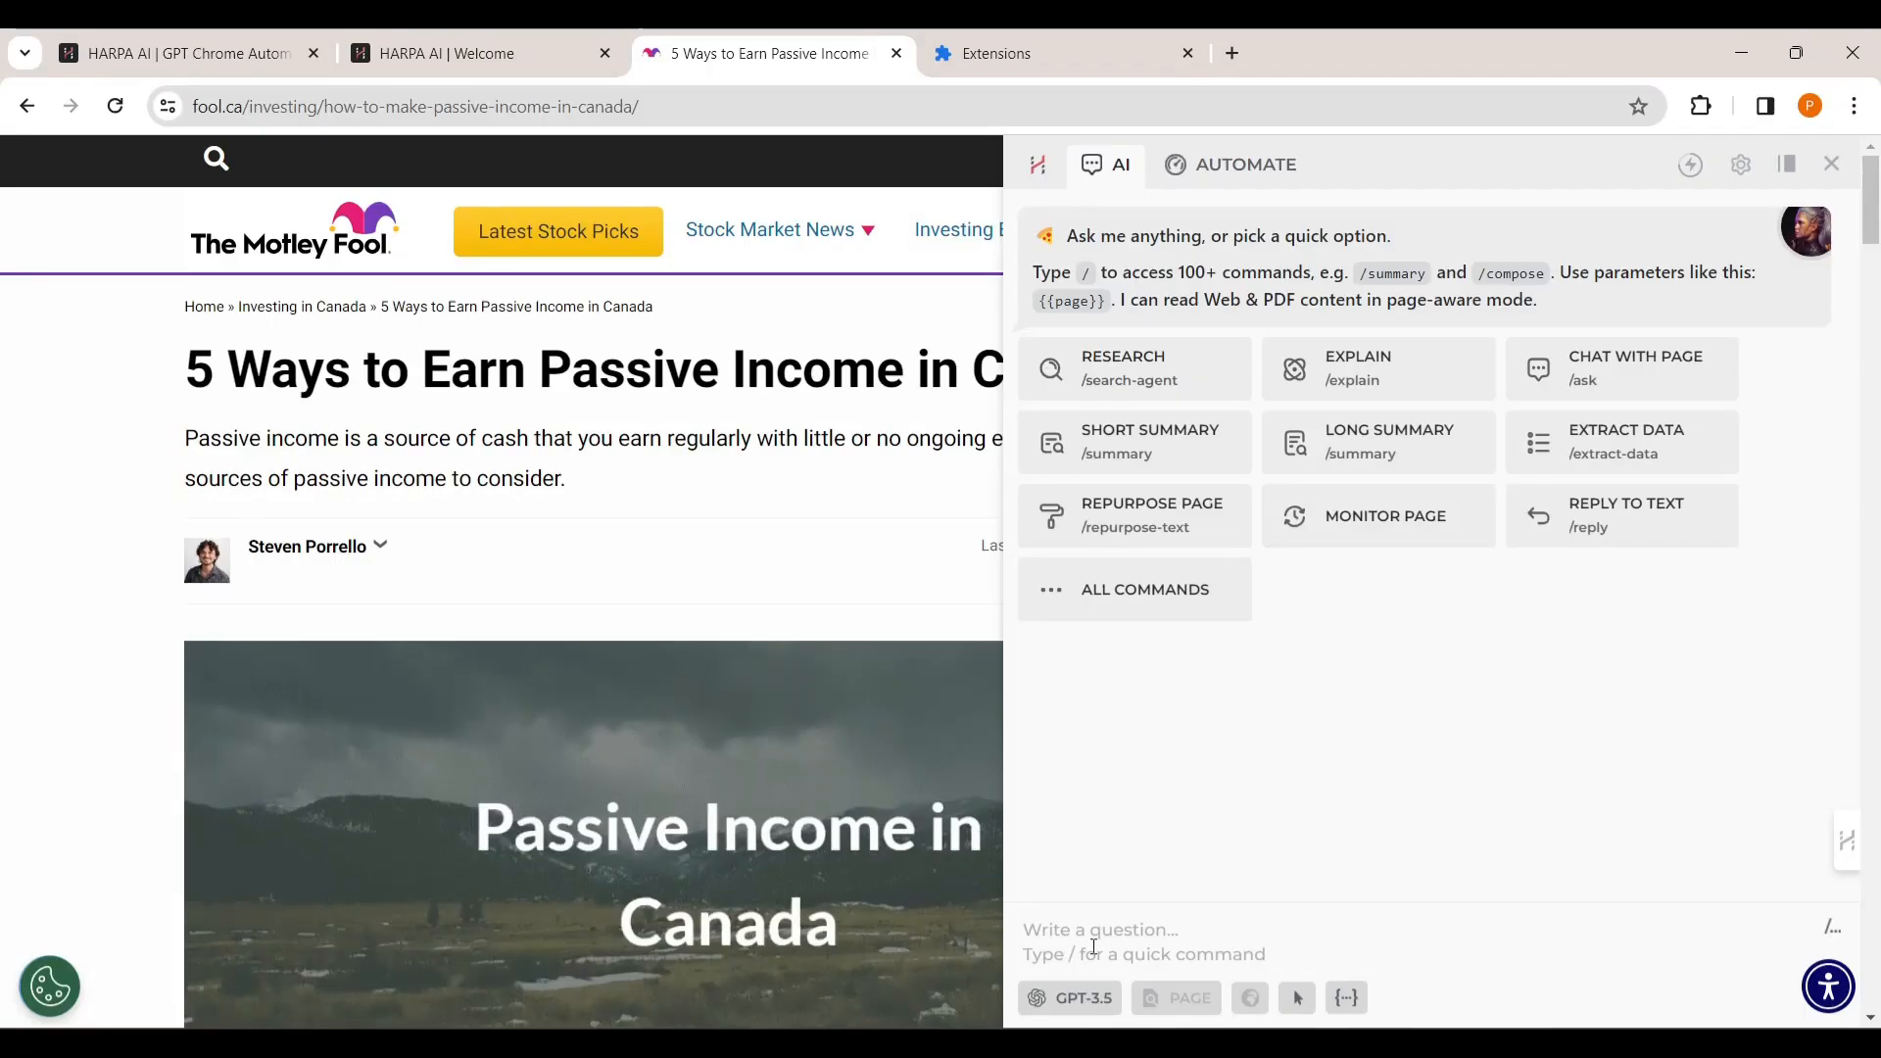
# Run the Copywriting command Article creator with a generated outline on "5 ways to earn passive income in canada" in Standard style, and write the entire article.
pyautogui.click(1095, 947)
pyautogui.write('/')
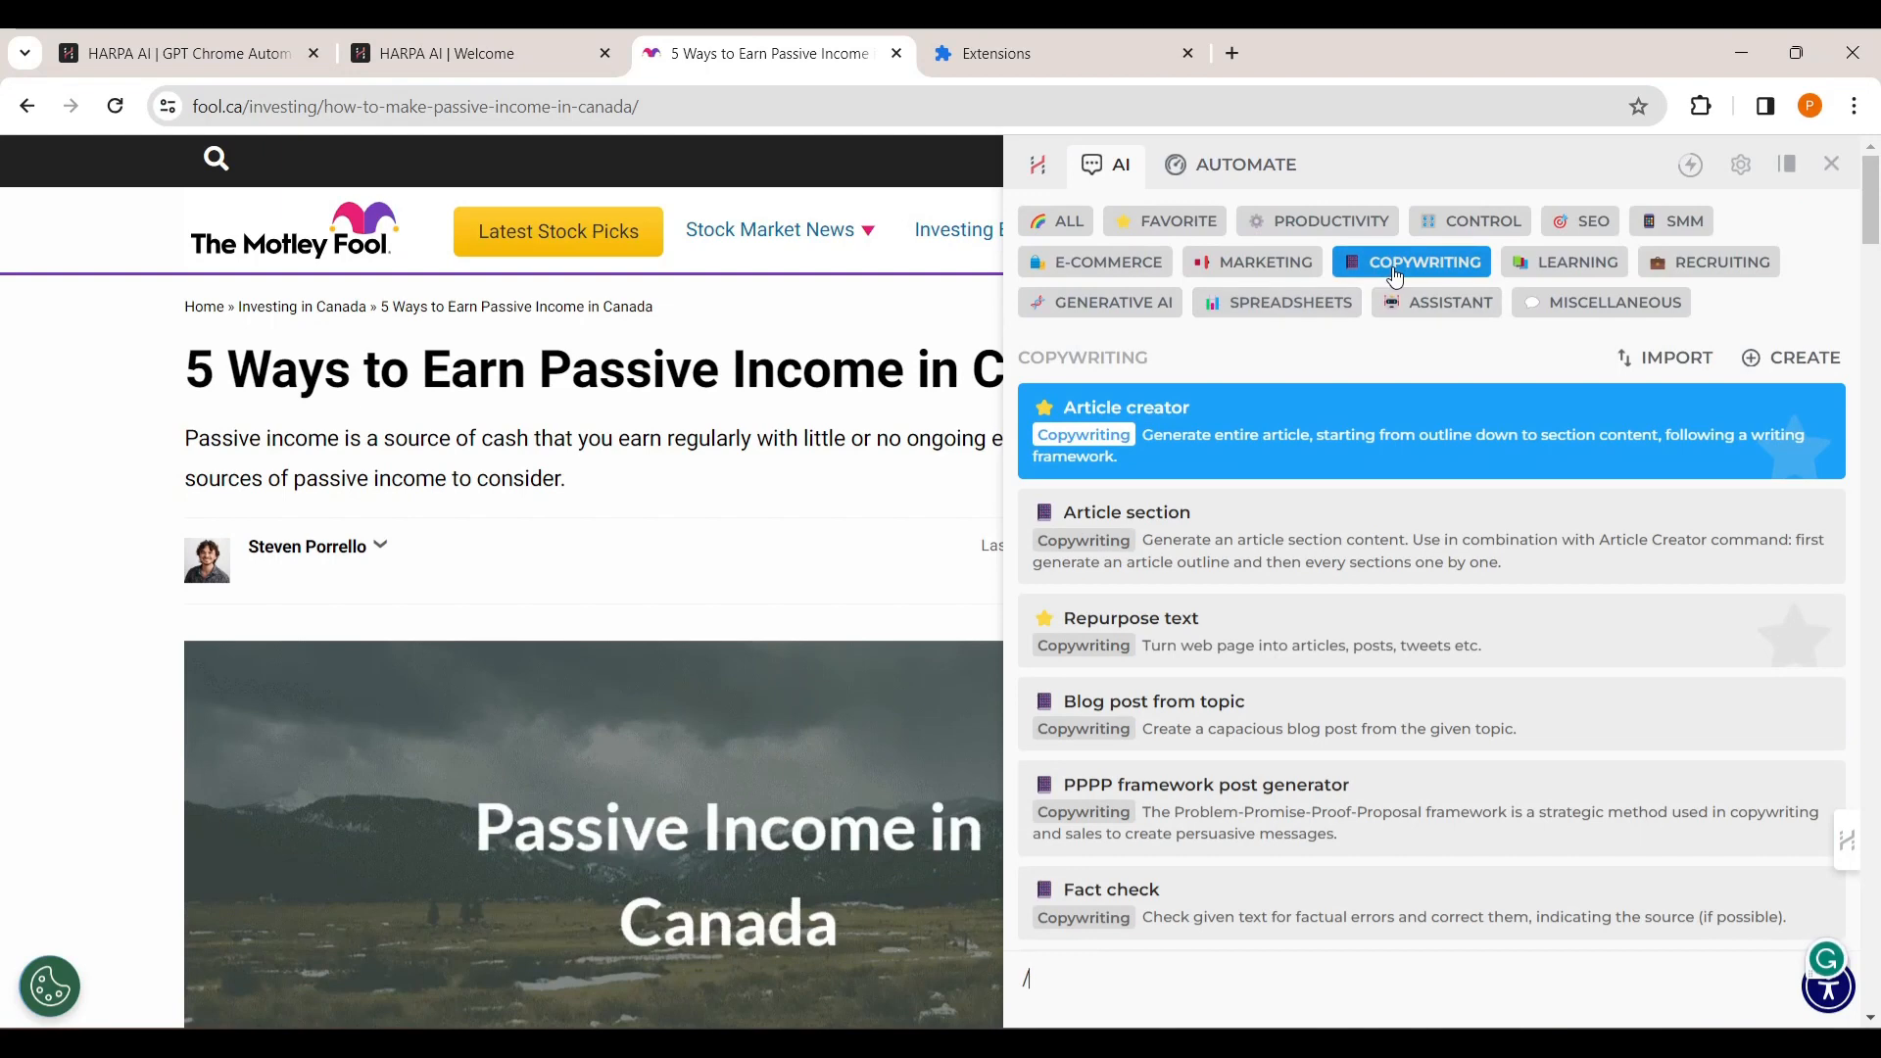
pyautogui.scroll(-2, 1395, 277)
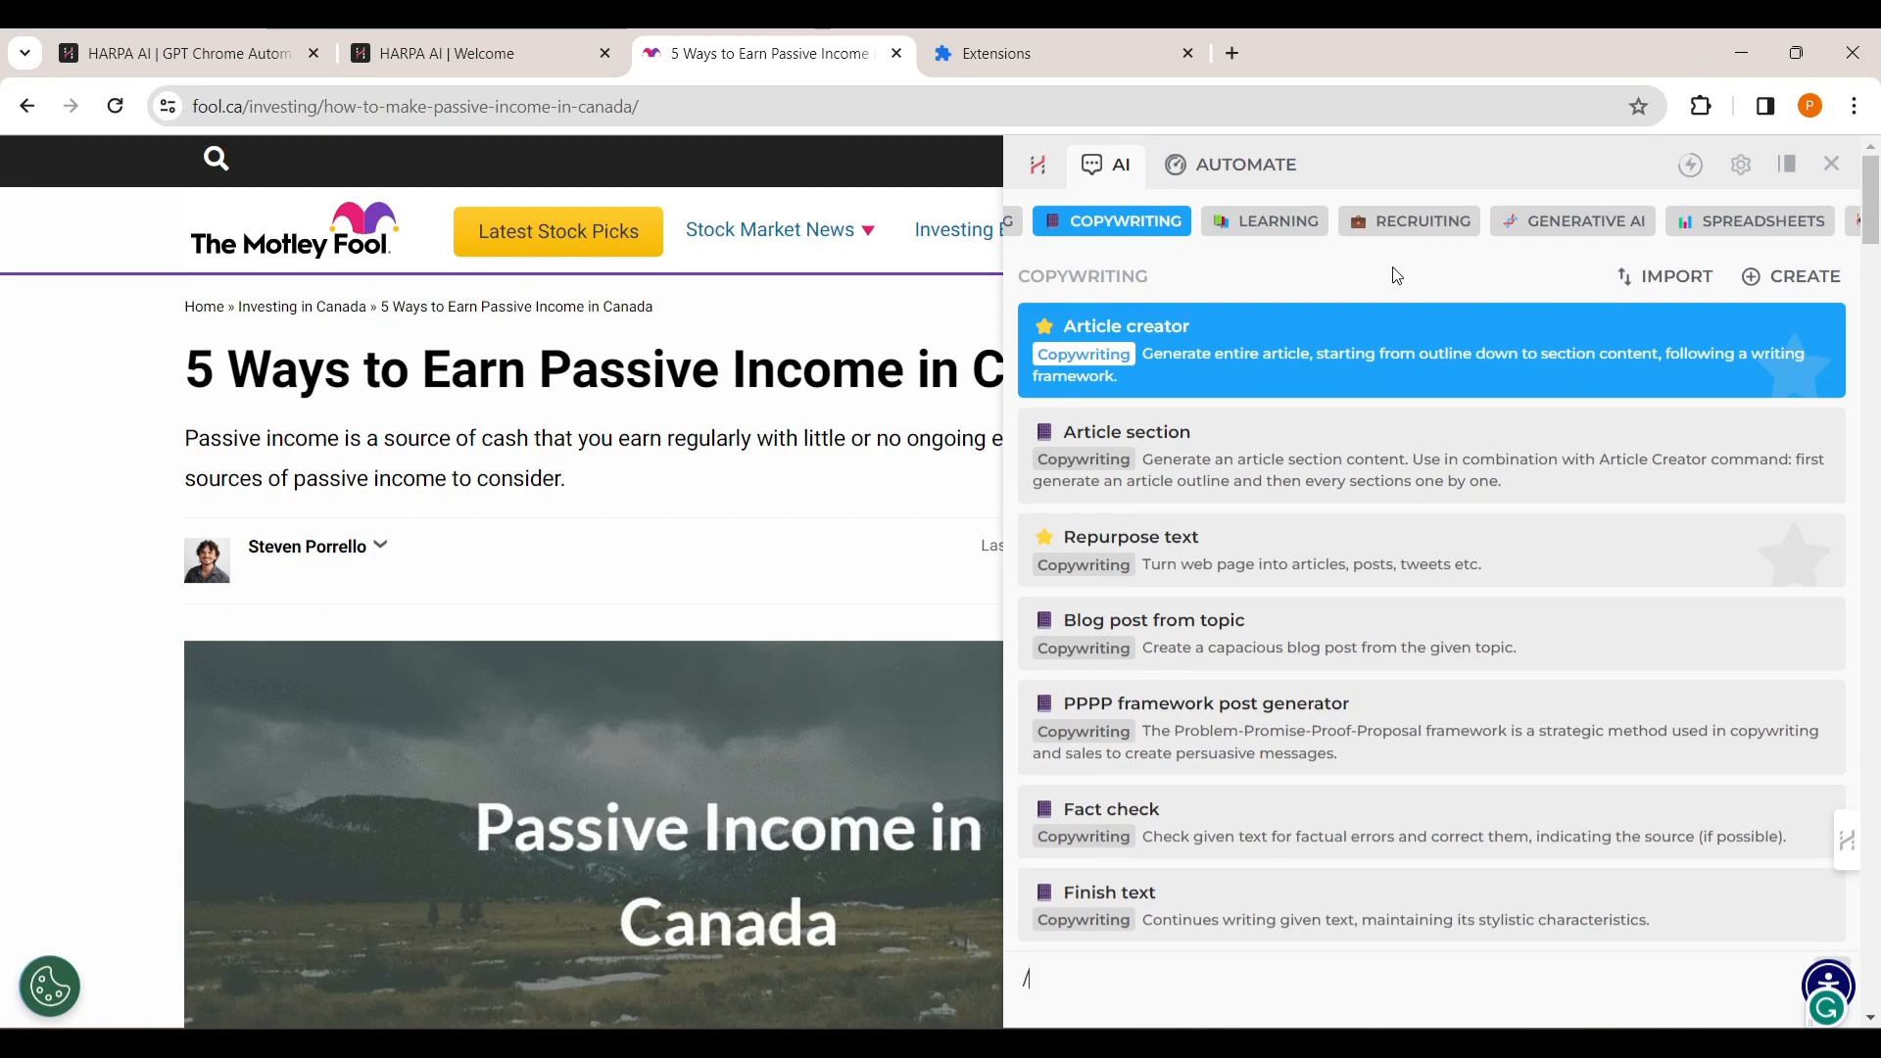
pyautogui.click(1247, 384)
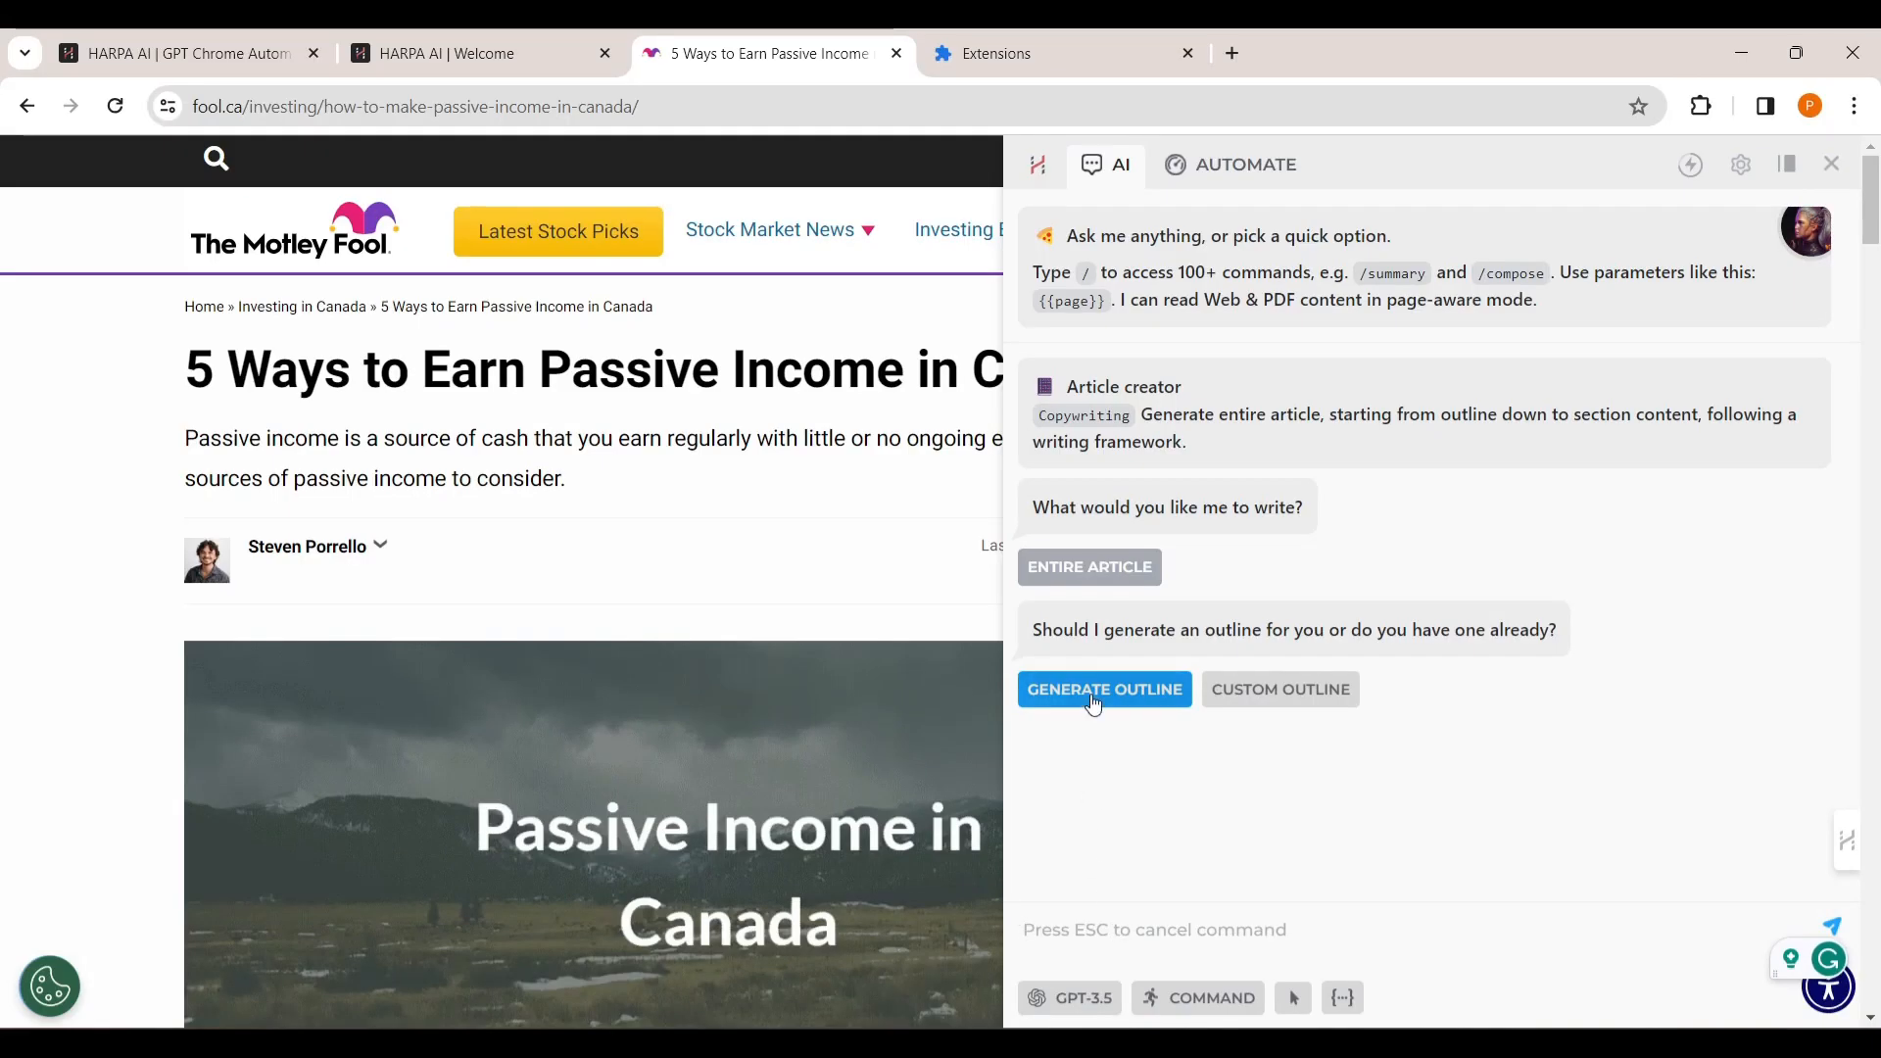
pyautogui.click(1094, 688)
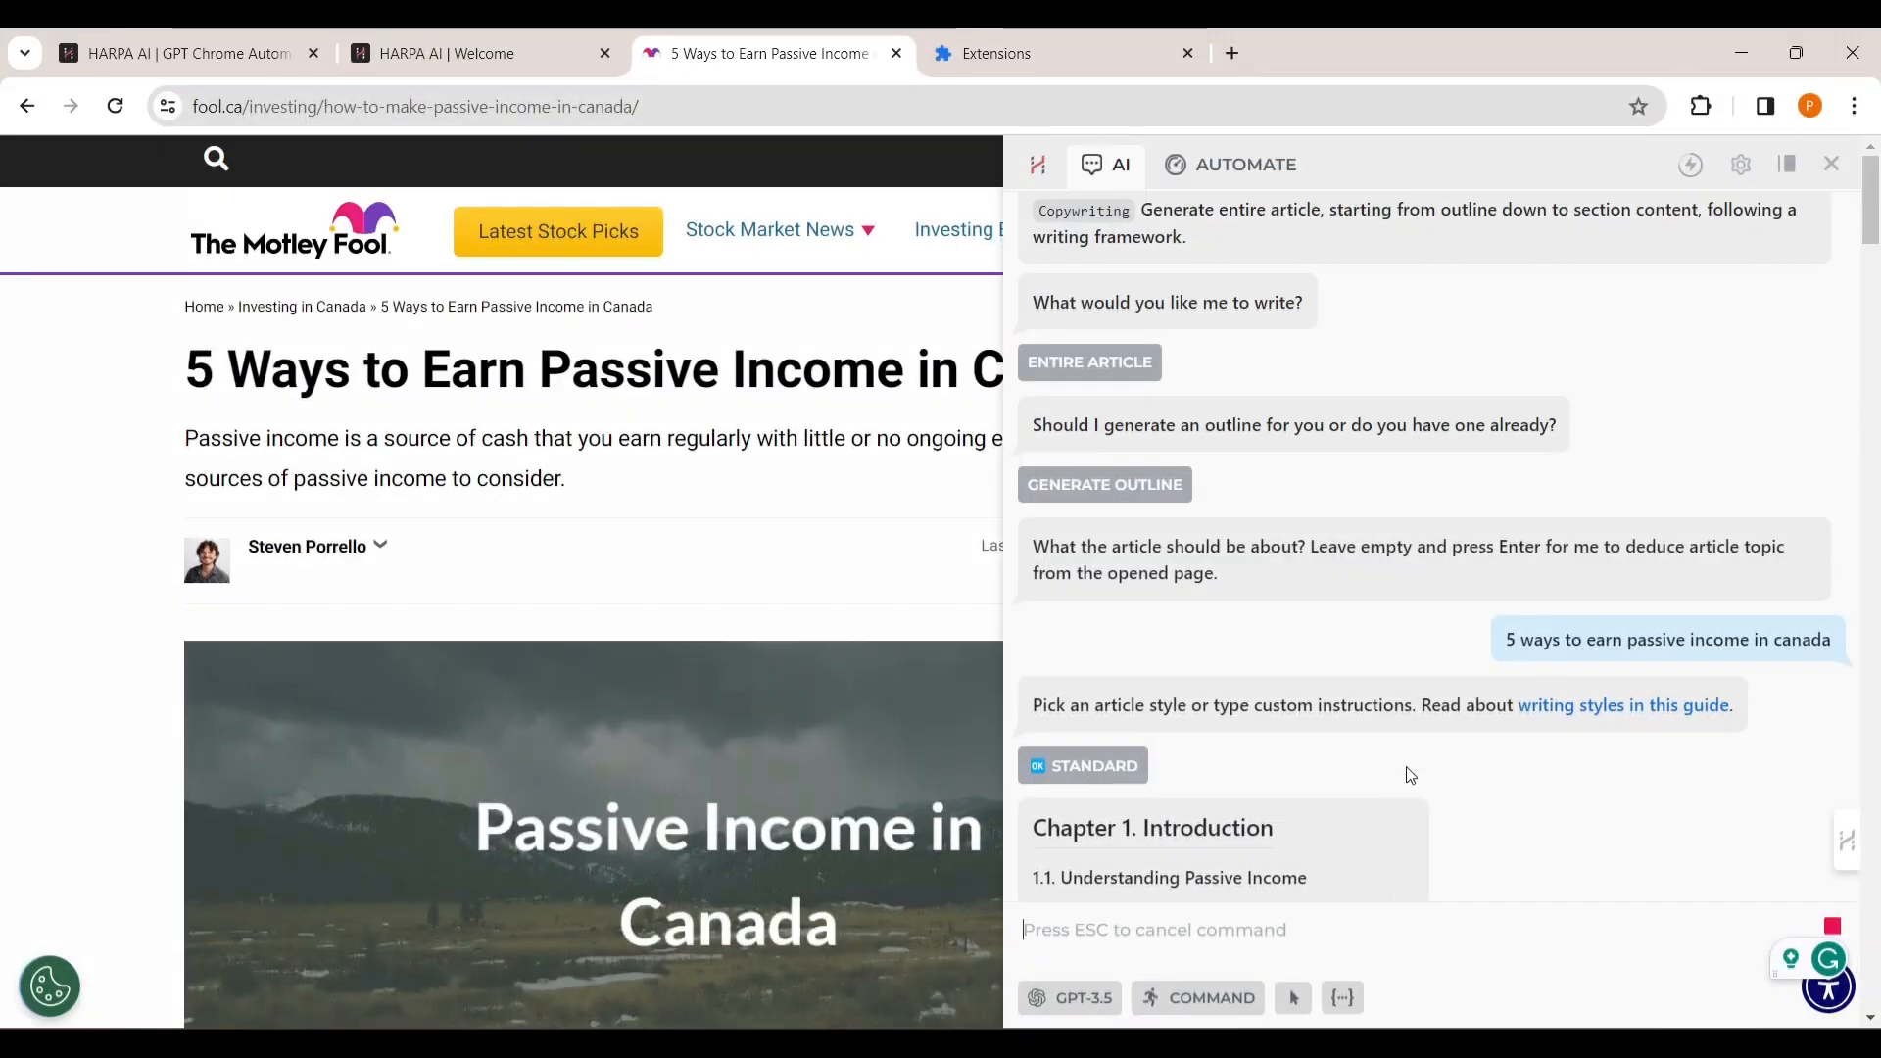
pyautogui.scroll(-5, 1407, 766)
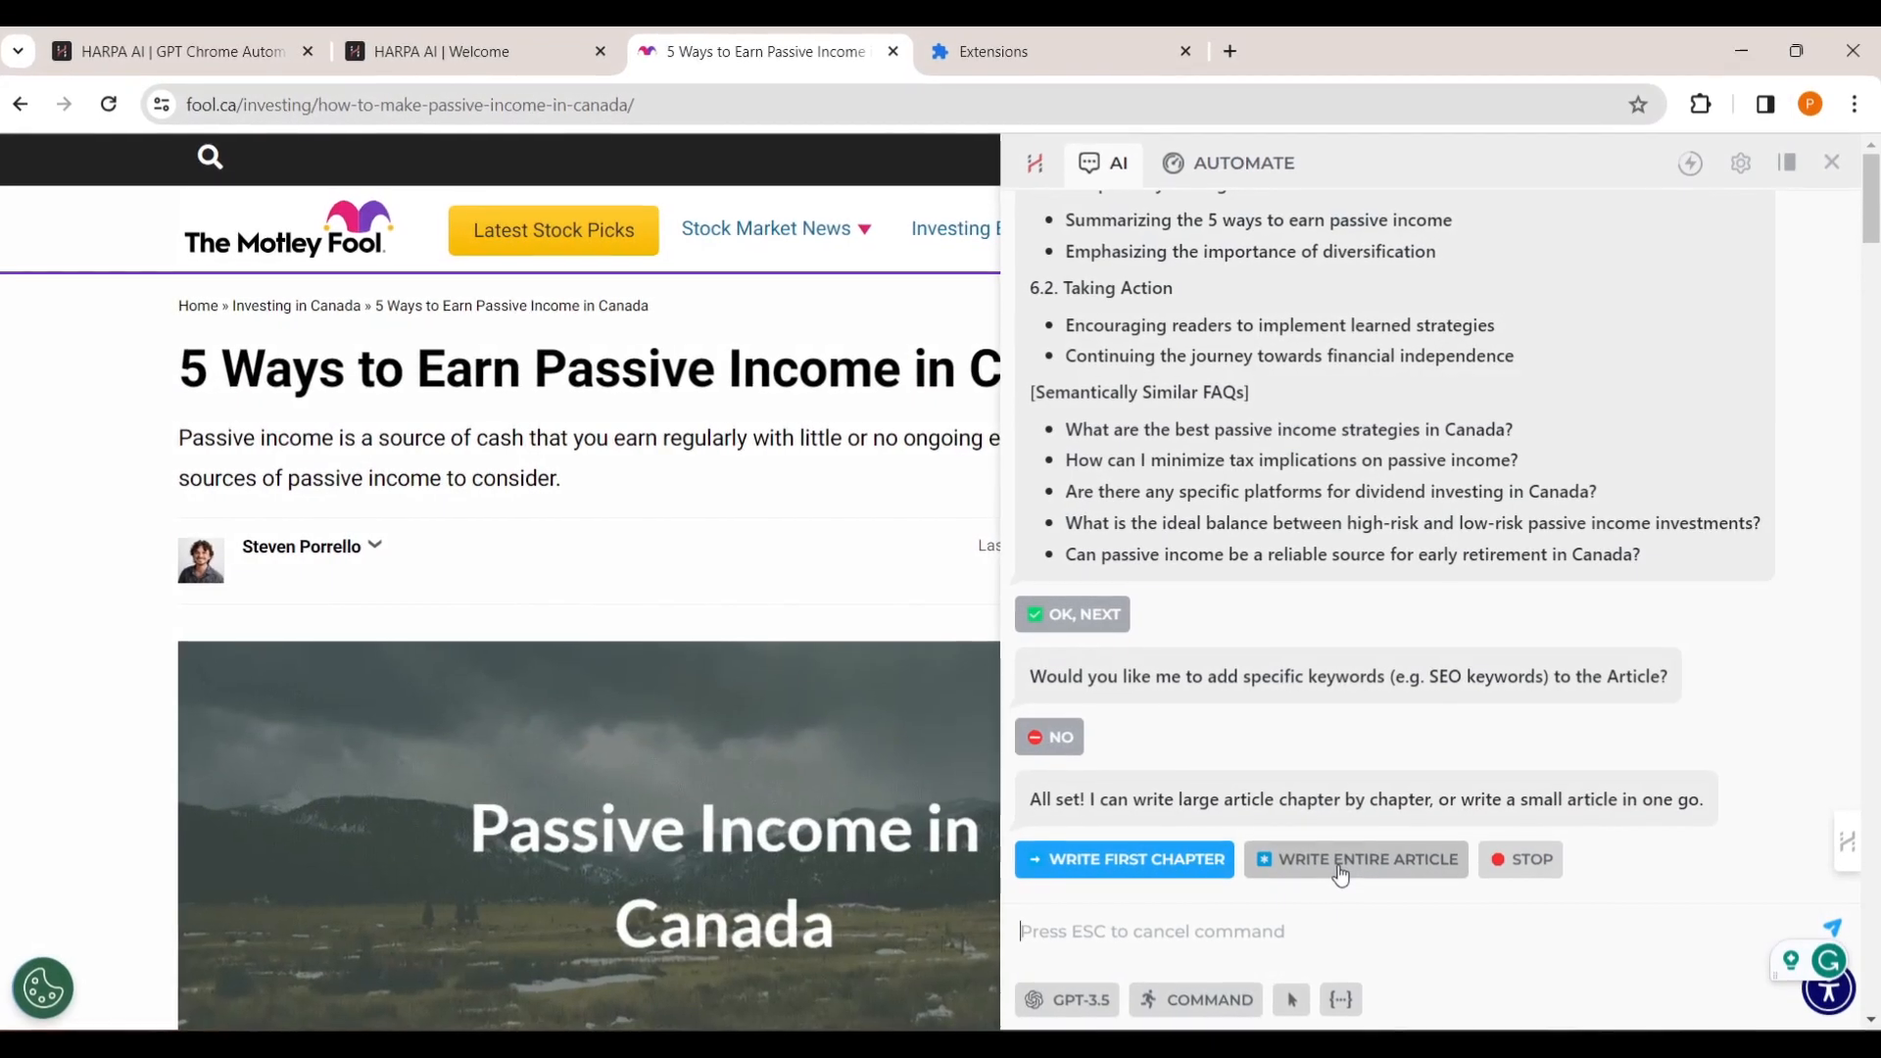
pyautogui.click(1340, 868)
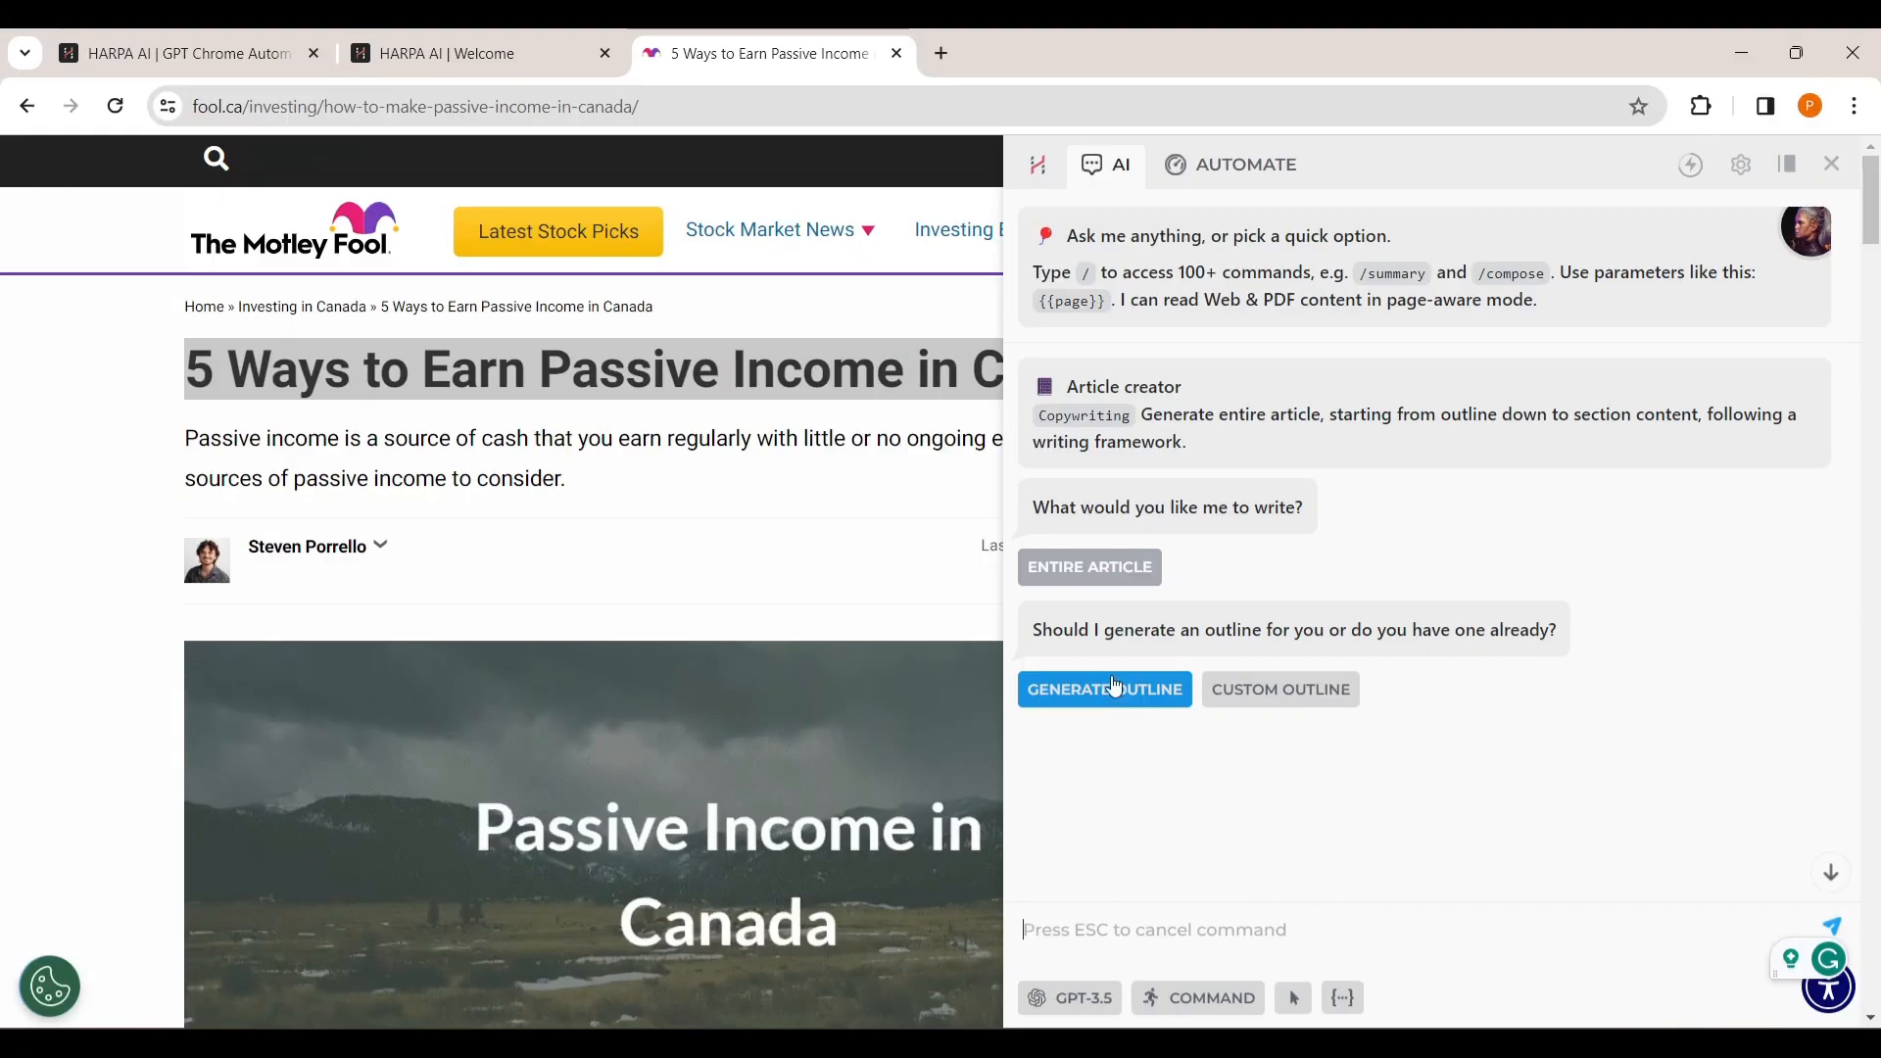
# Generate an entire-article outline for the topic "5 Ways to Earn Passive Income in Canada" in the Standard style.
pyautogui.click(1117, 692)
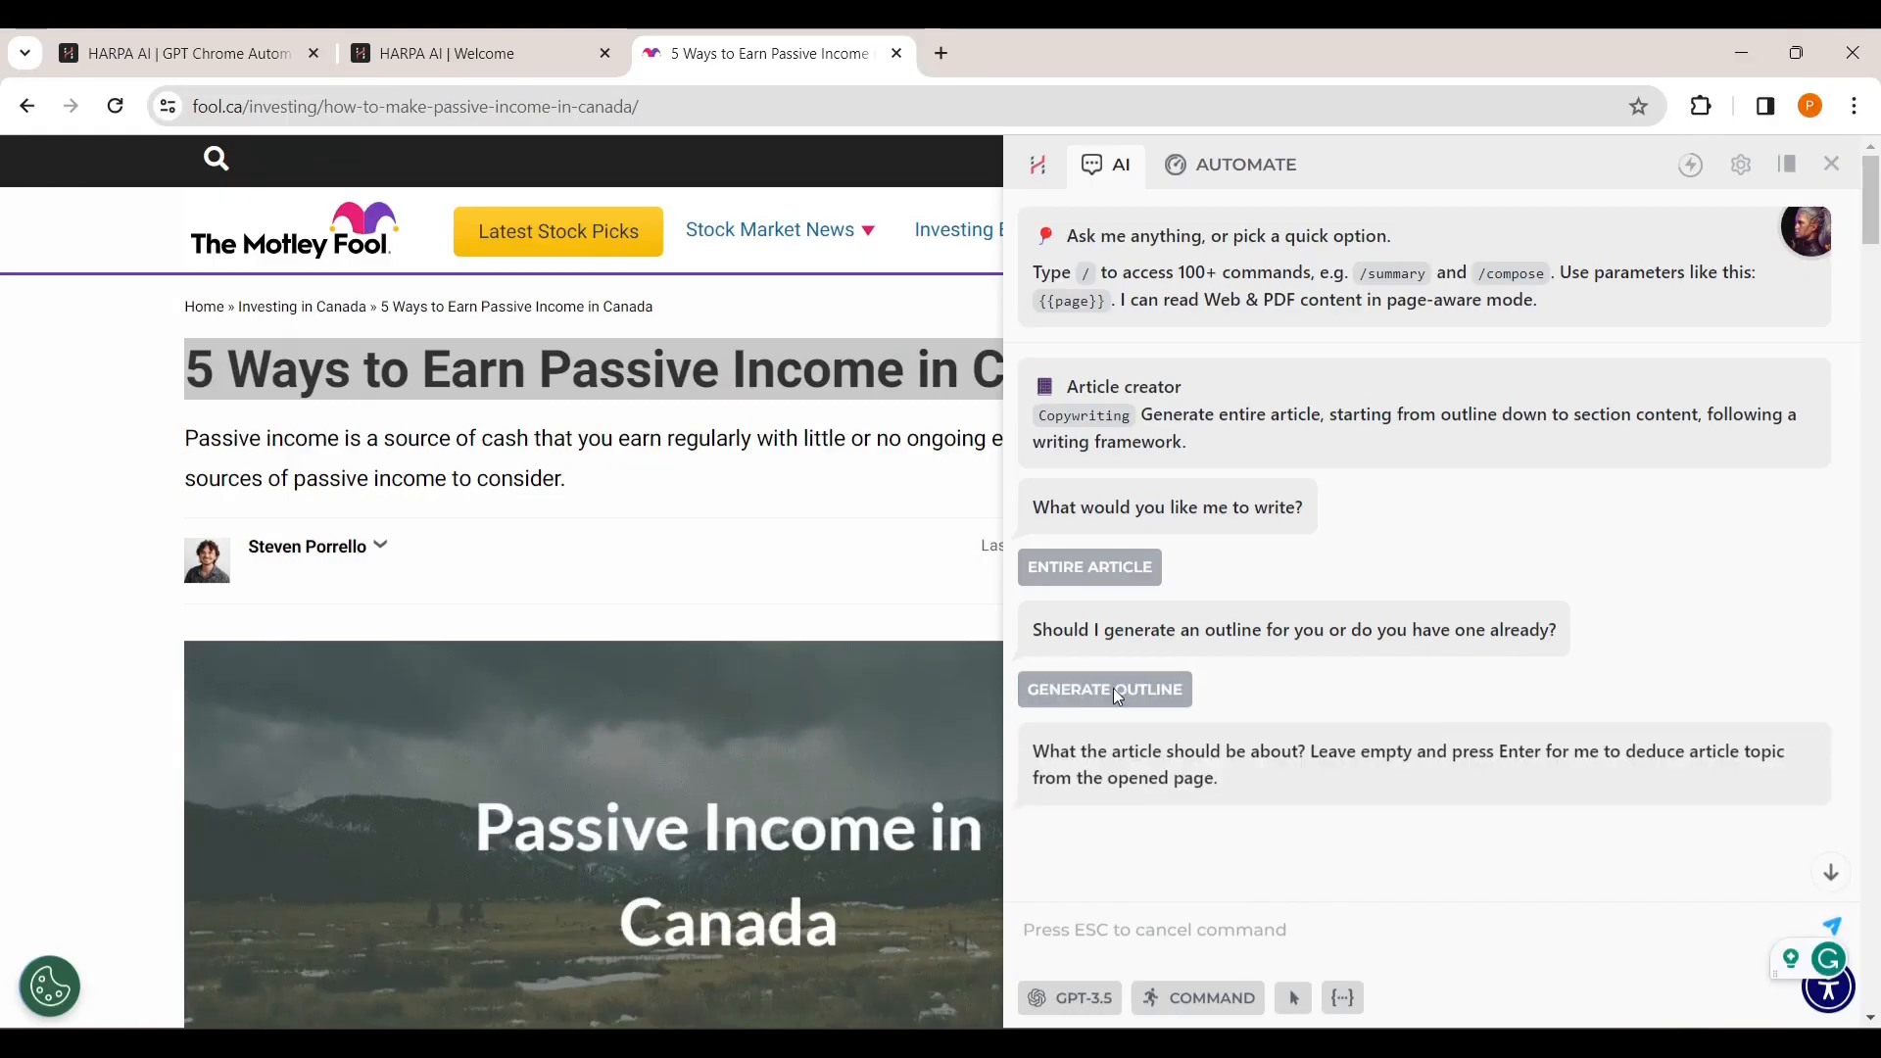
pyautogui.write('5 Ways to Earn Passive Income in Canada')
pyautogui.press('Return')
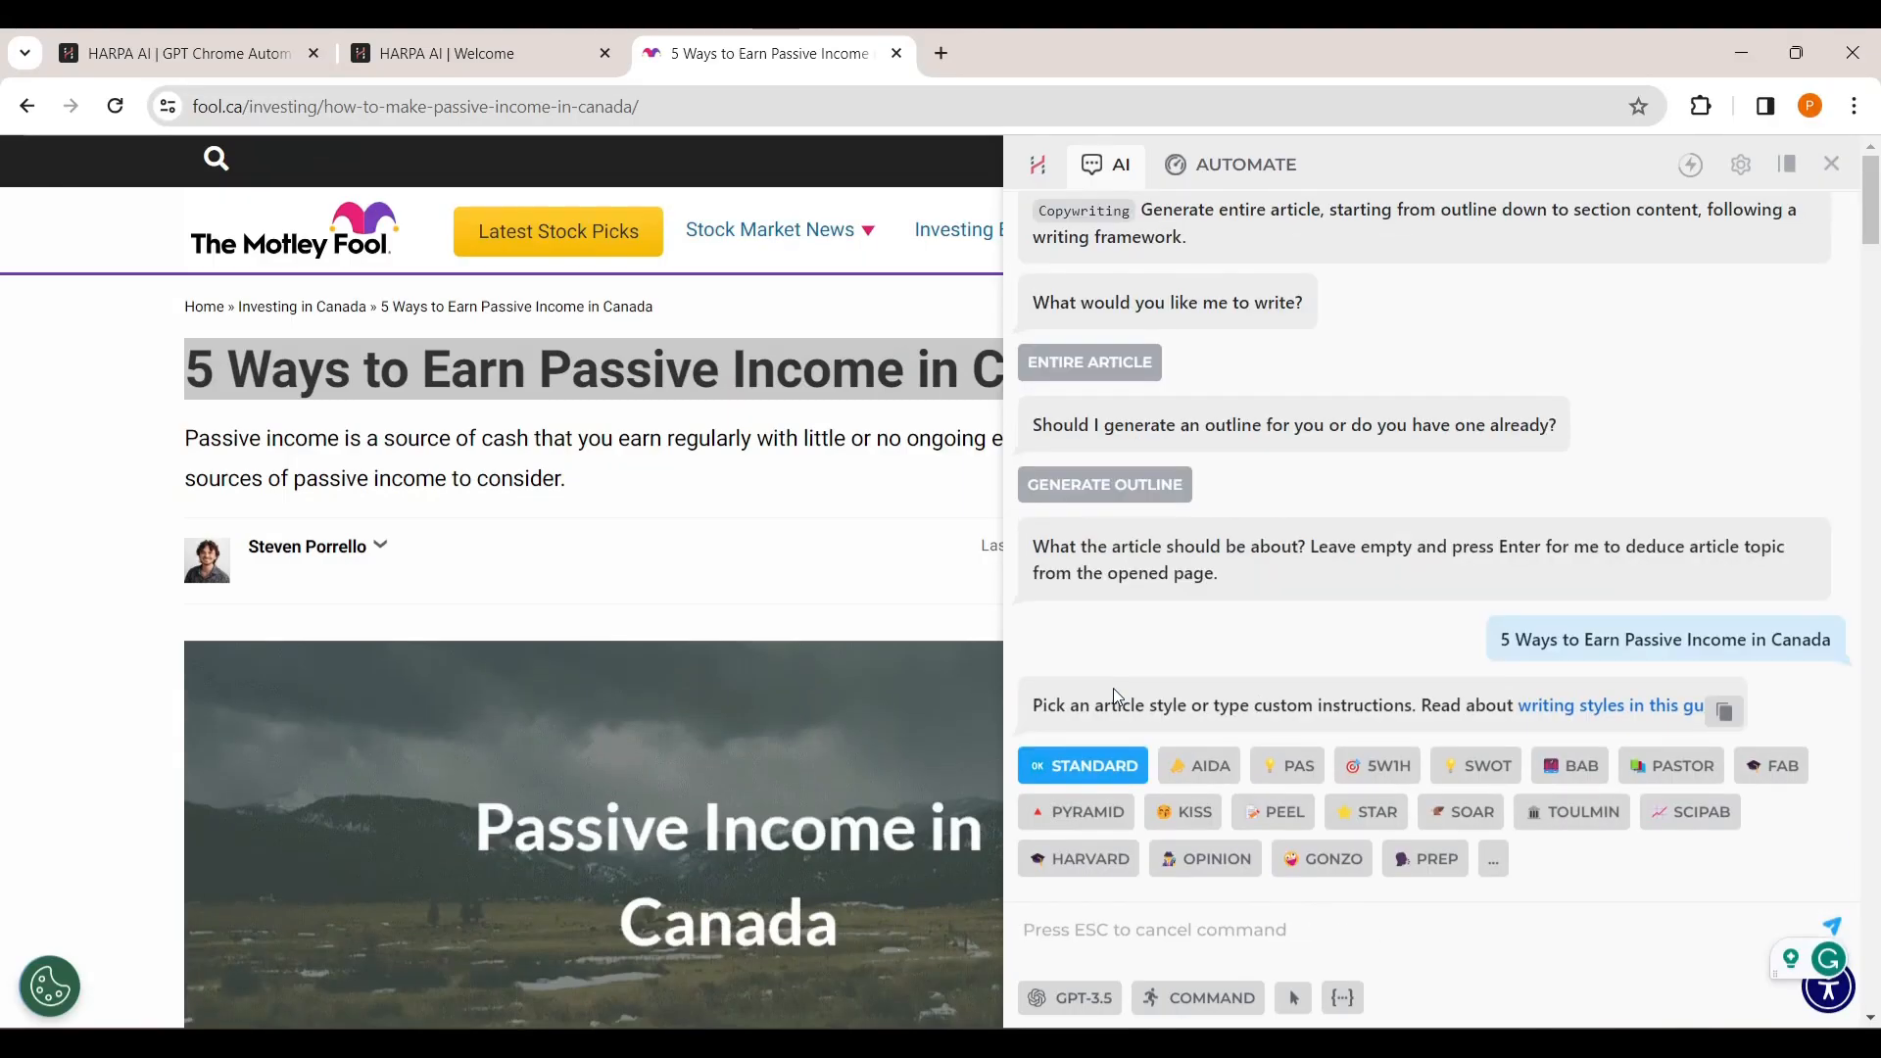
pyautogui.click(1079, 779)
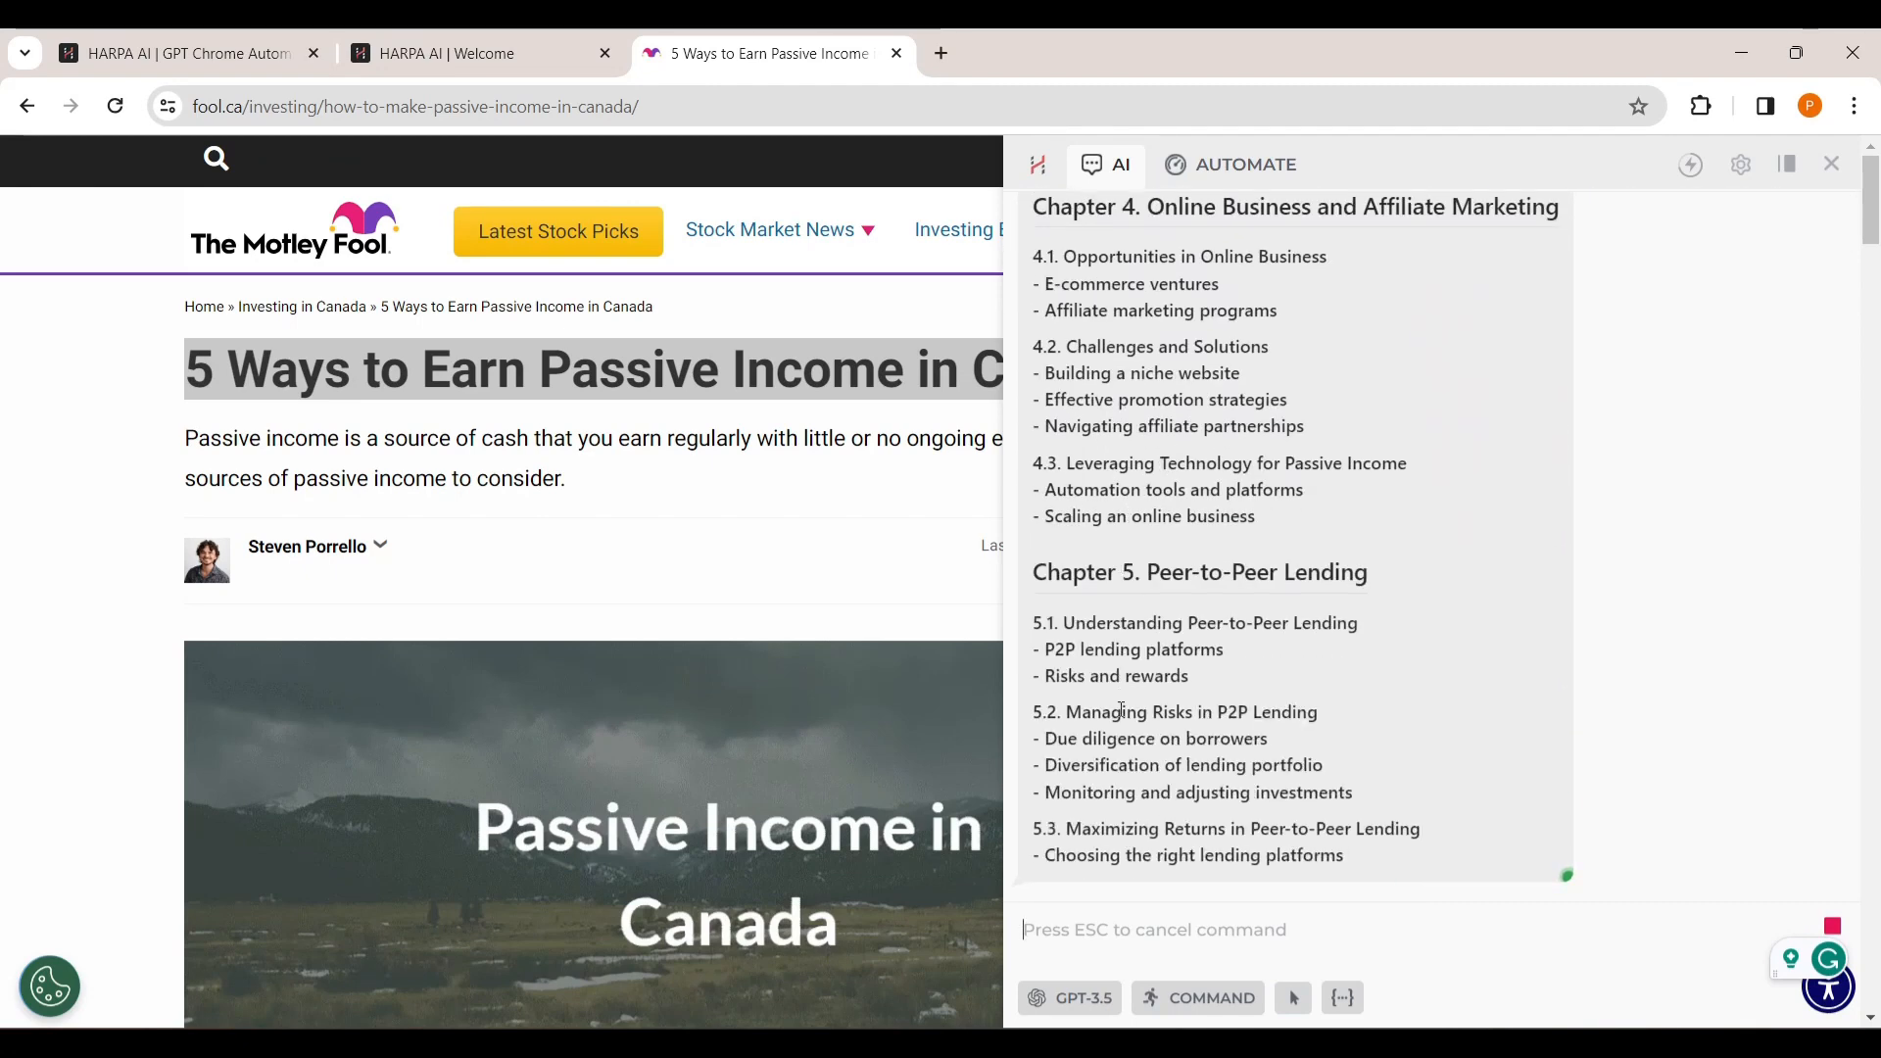
# Review the generated outline and copy its text from the Chapter 1 introduction through the Chapter 6 conclusion.
pyautogui.scroll(5, 1719, 537)
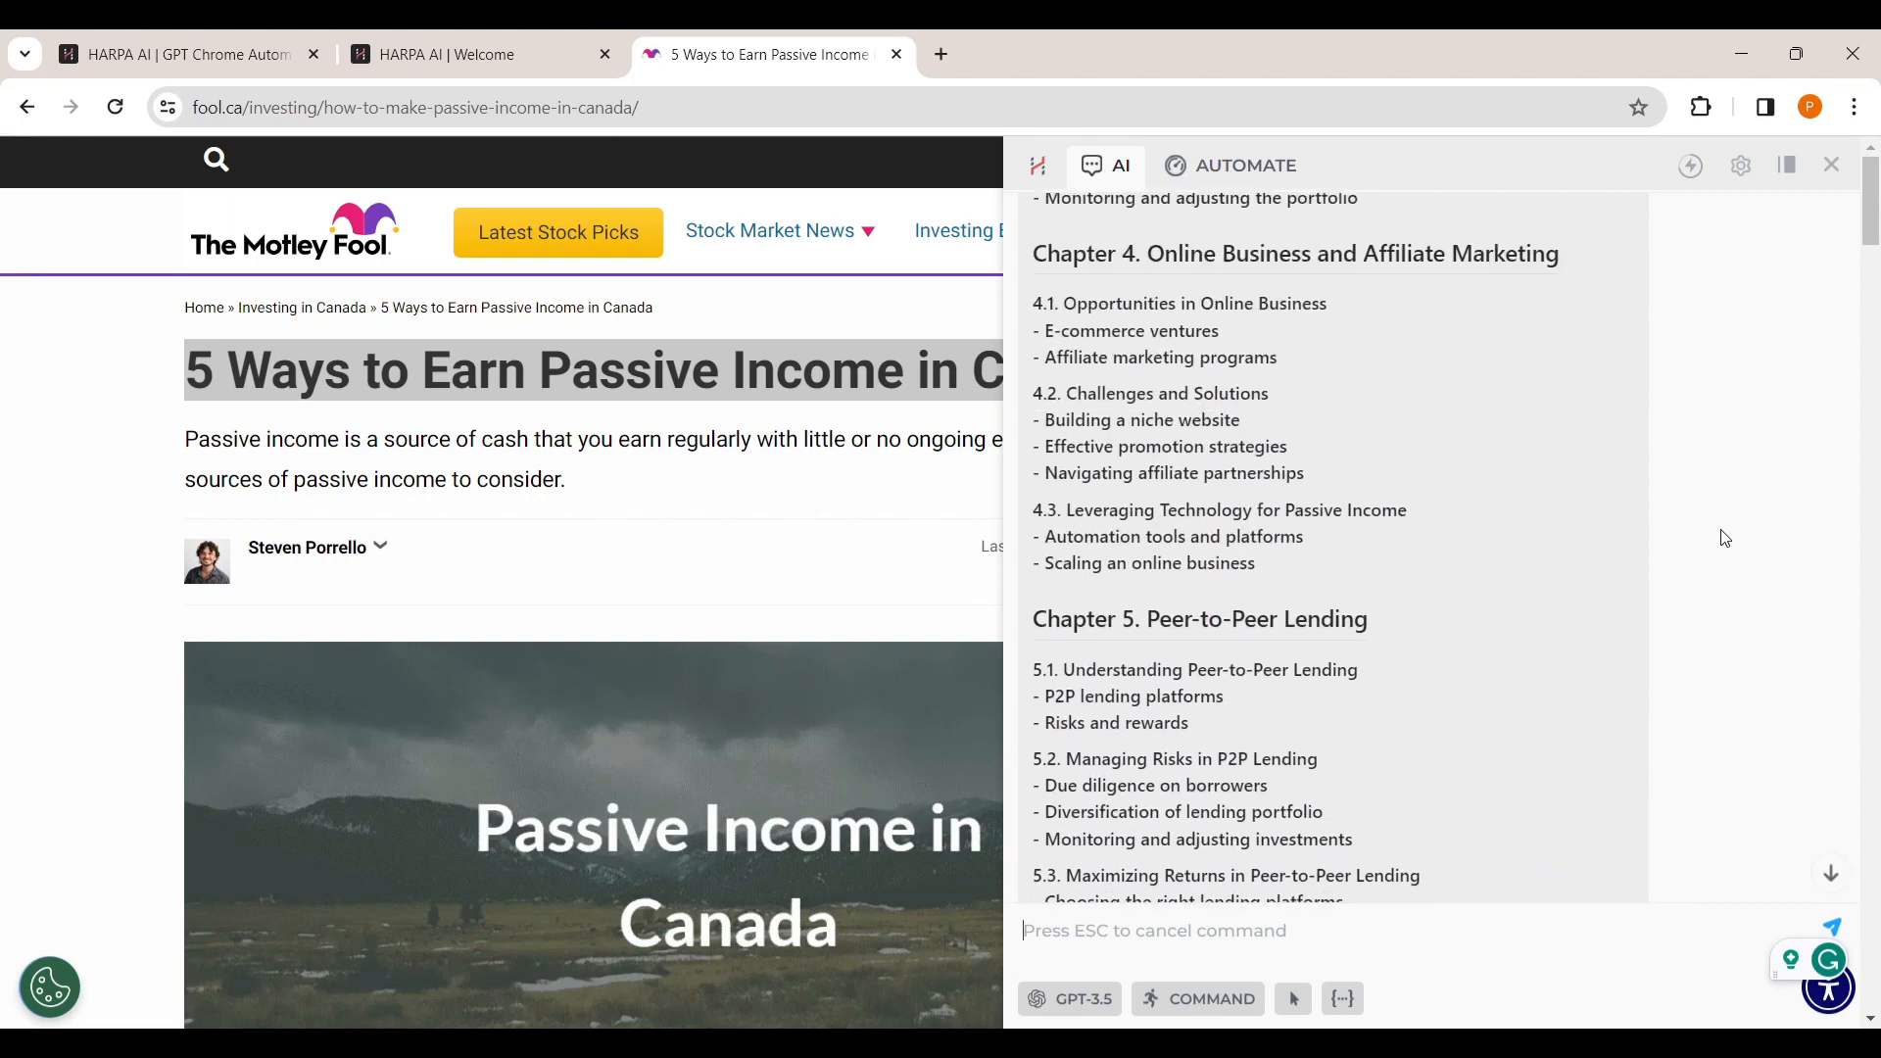
pyautogui.scroll(14, 1721, 535)
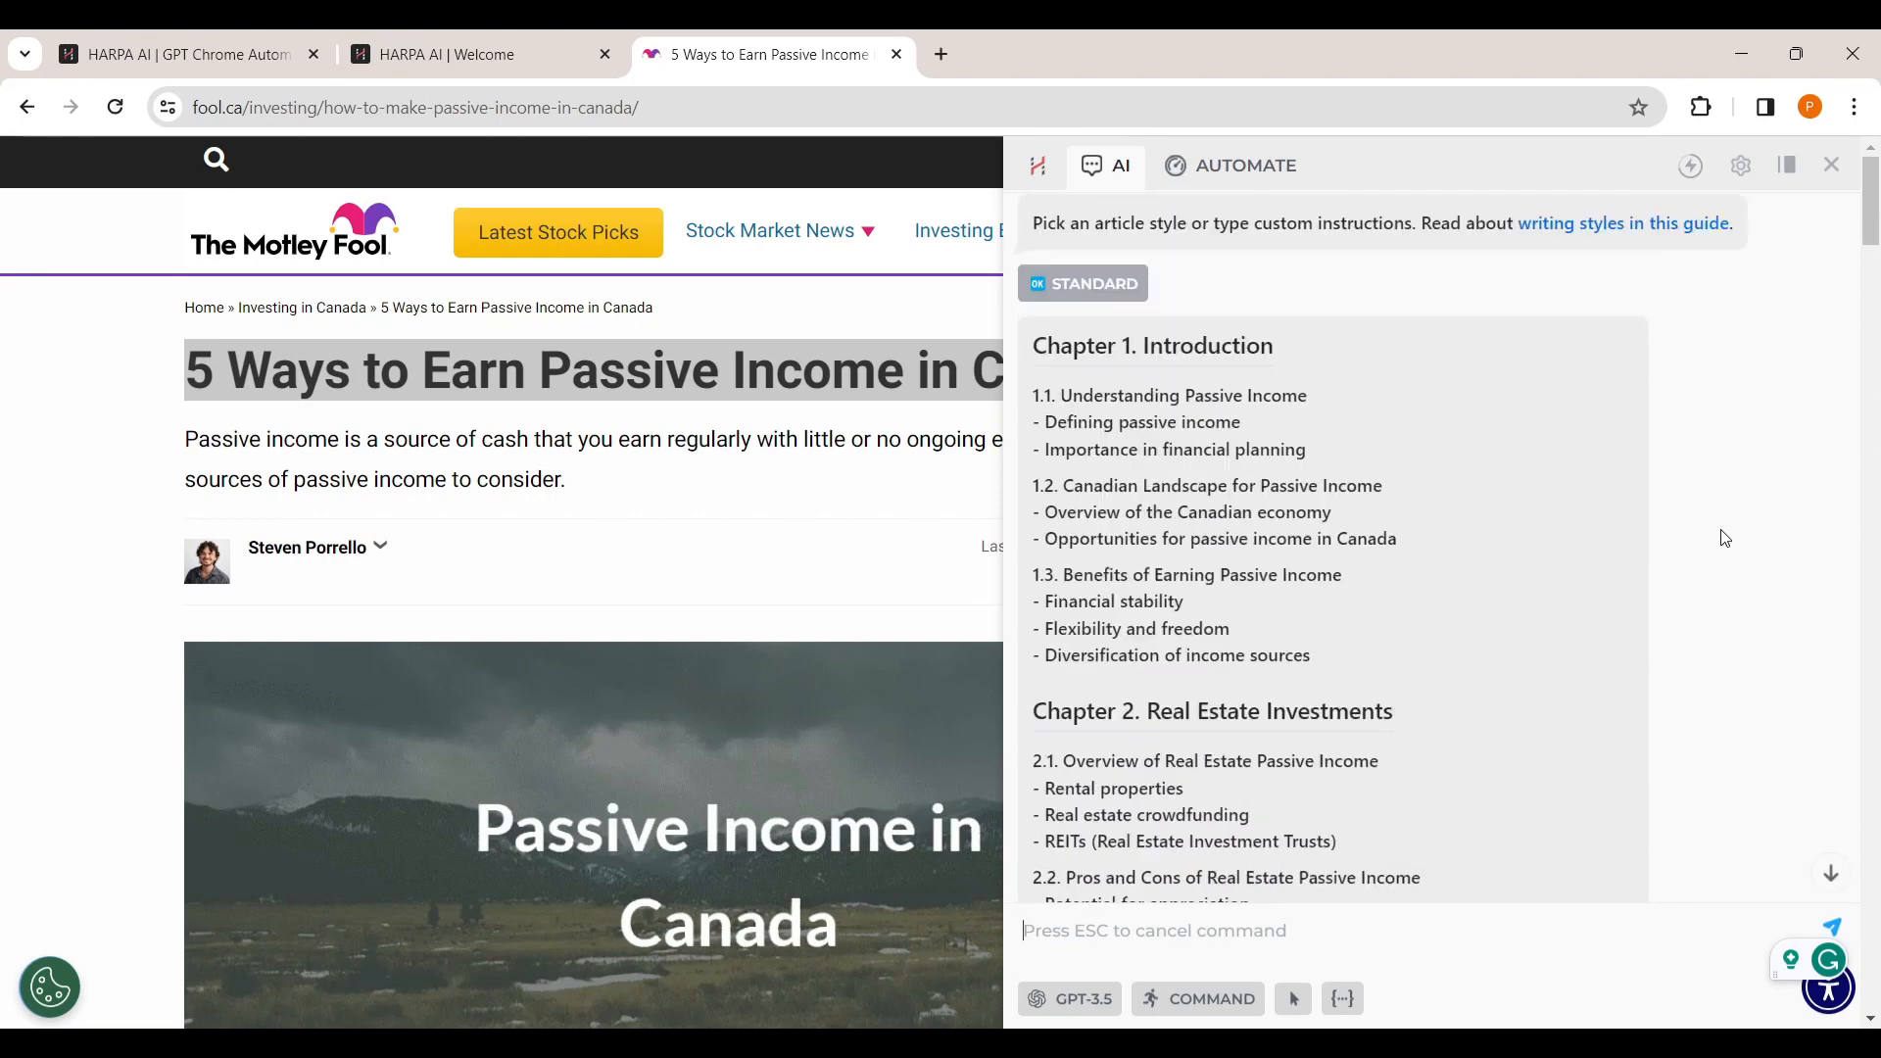
pyautogui.rightClick(1379, 566)
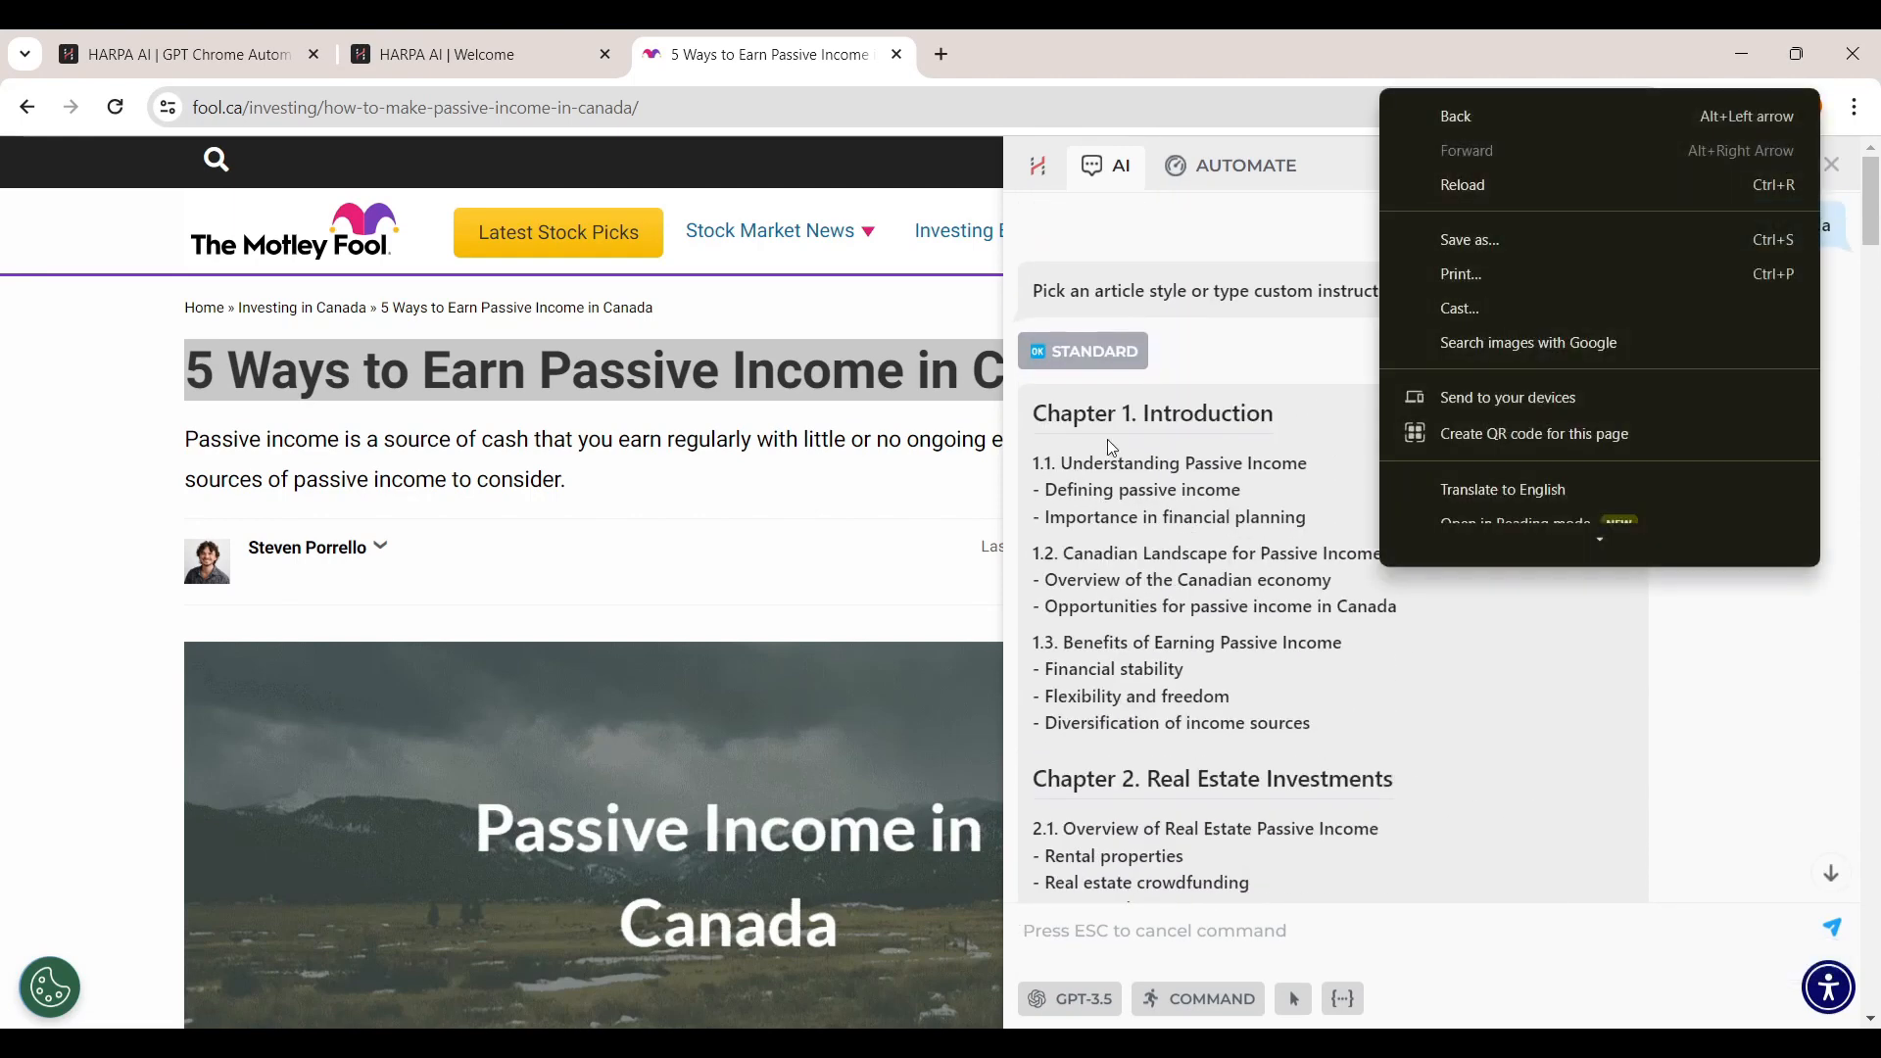
pyautogui.click(1037, 418)
pyautogui.scroll(-20, 1252, 522)
pyautogui.moveTo(1252, 522); pyautogui.dragTo(1255, 532)
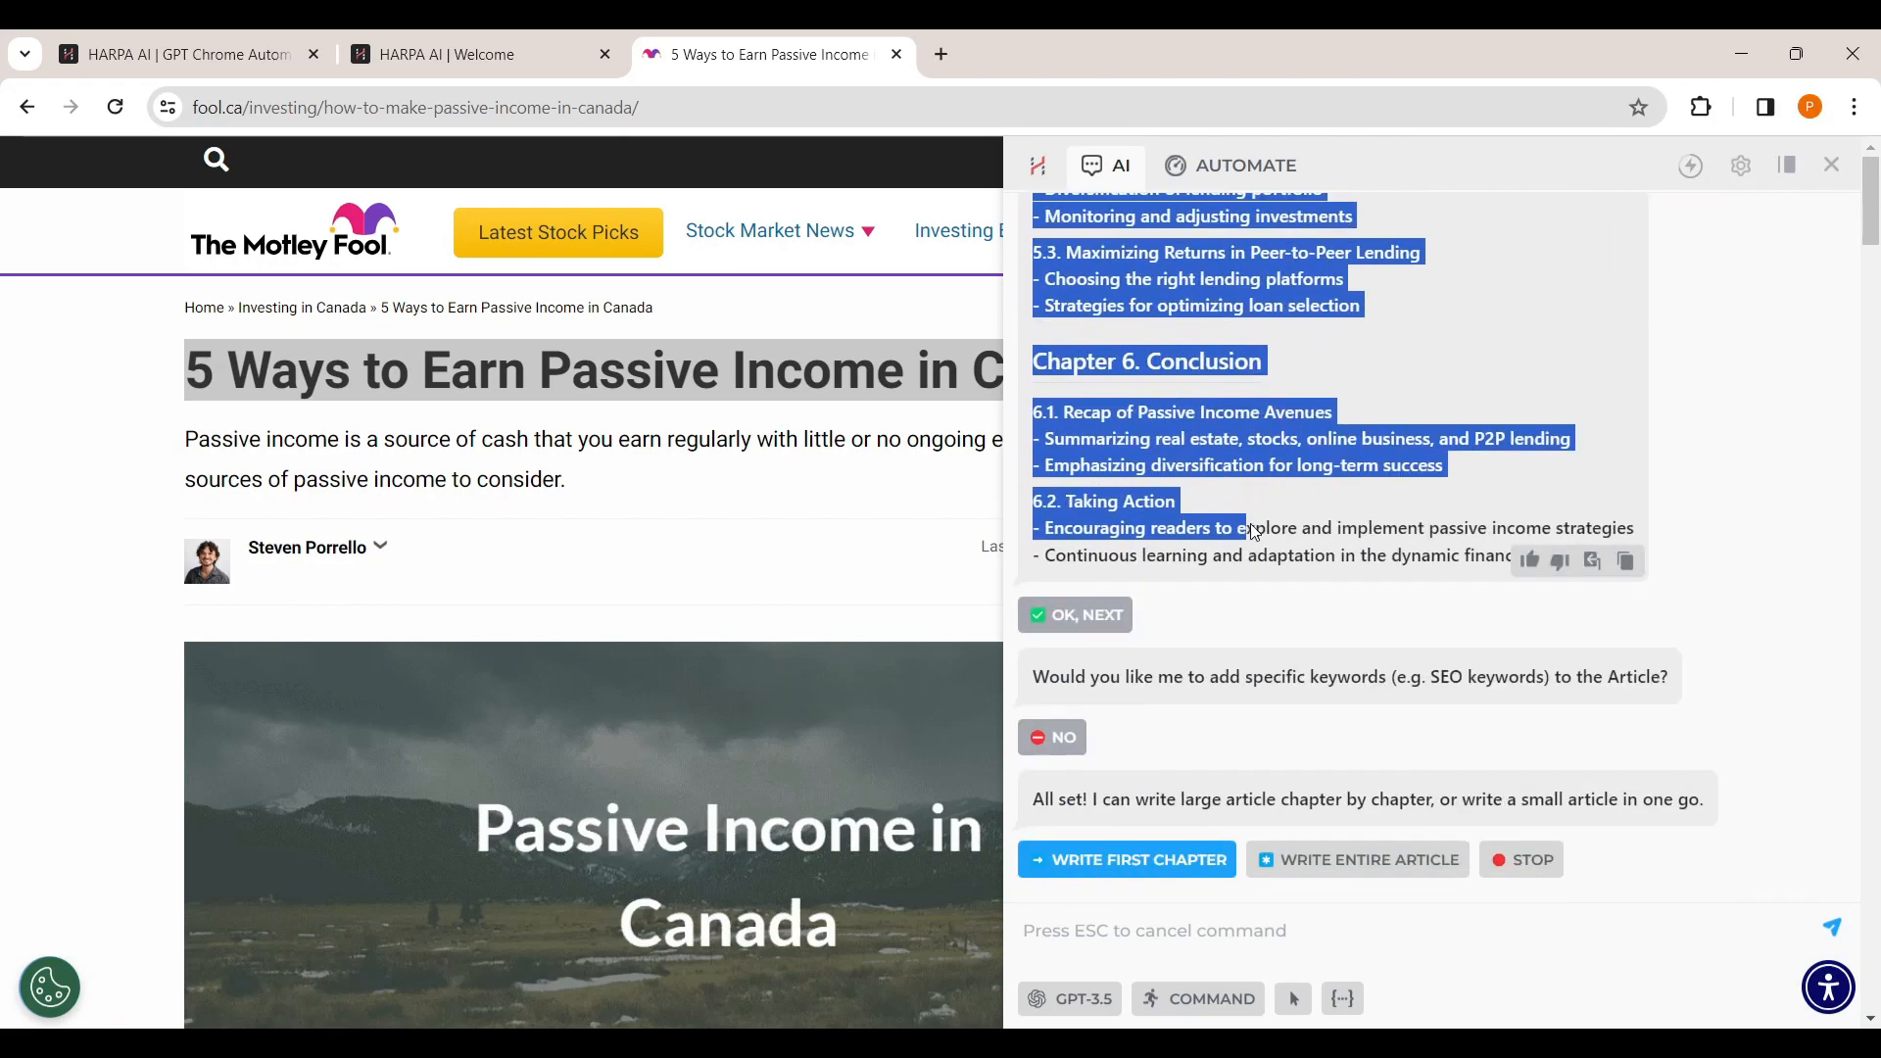
pyautogui.click(1698, 429)
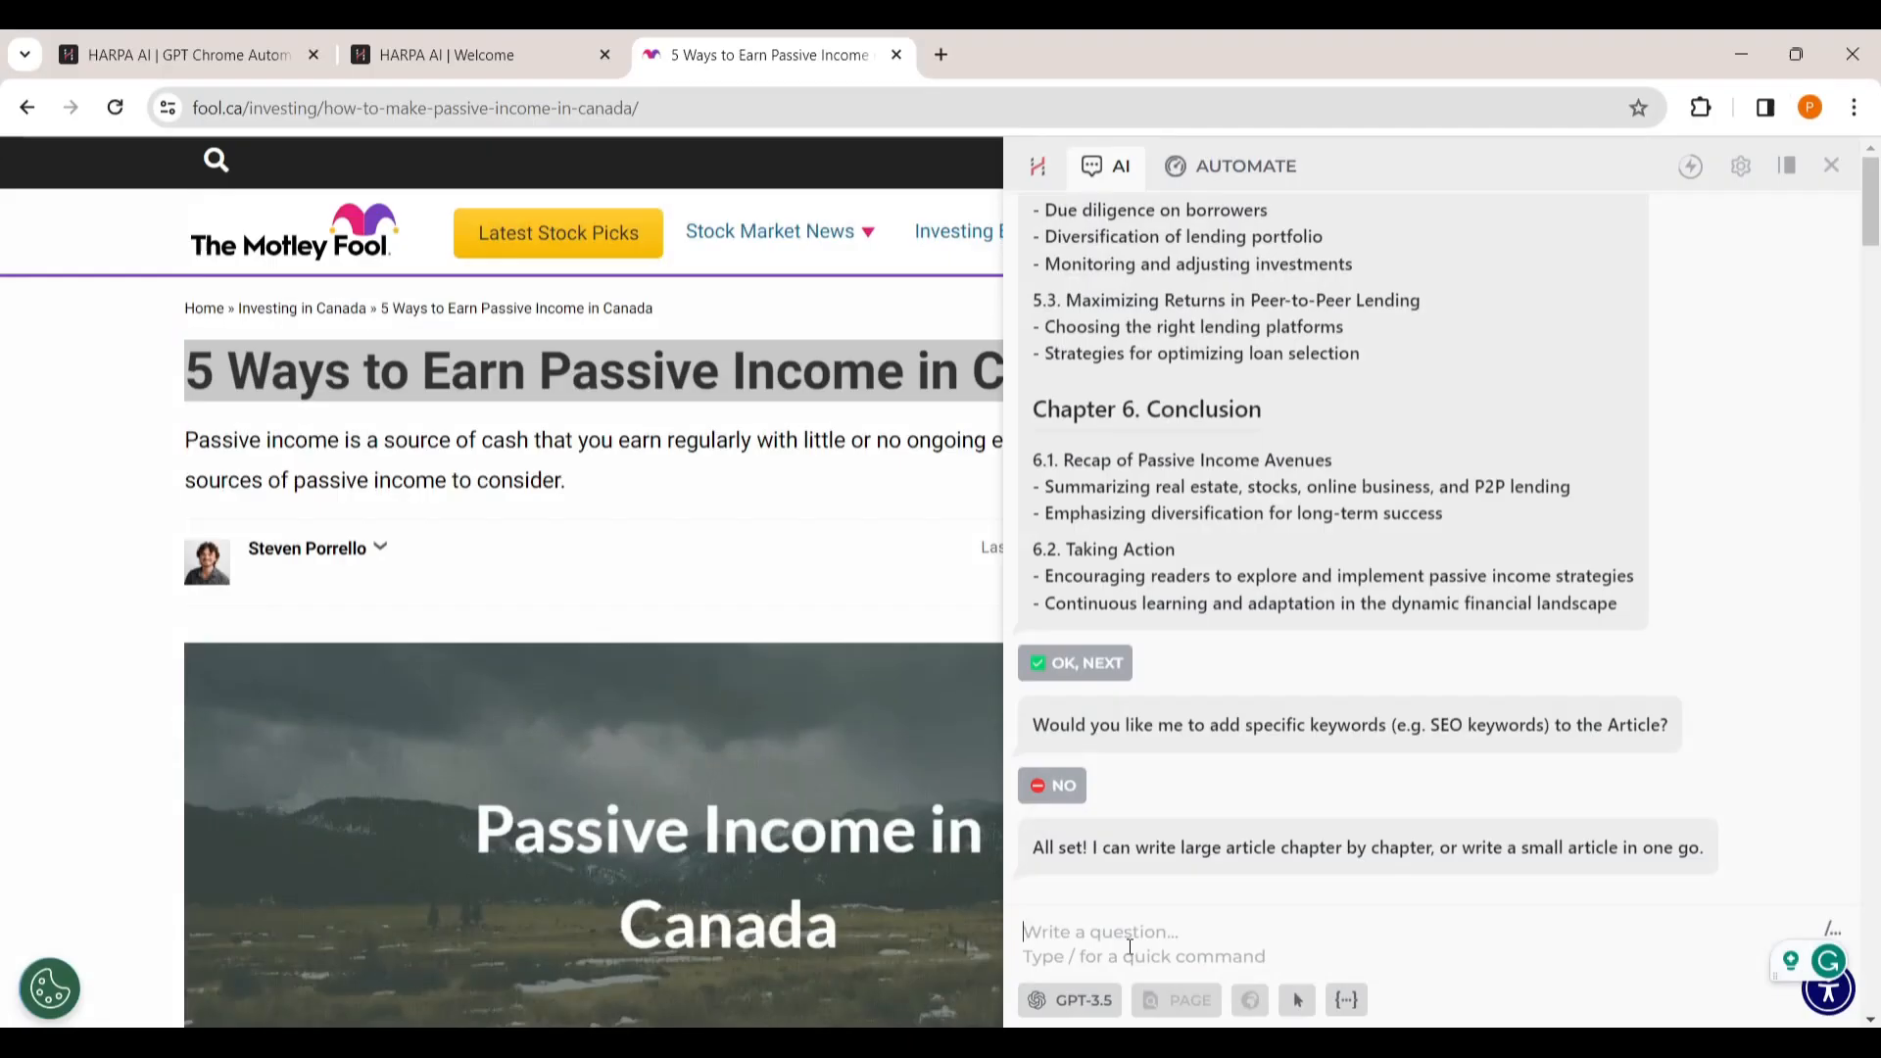
# Run the Copywriting command Article section and submit the copied outline as its input.
pyautogui.write('/')
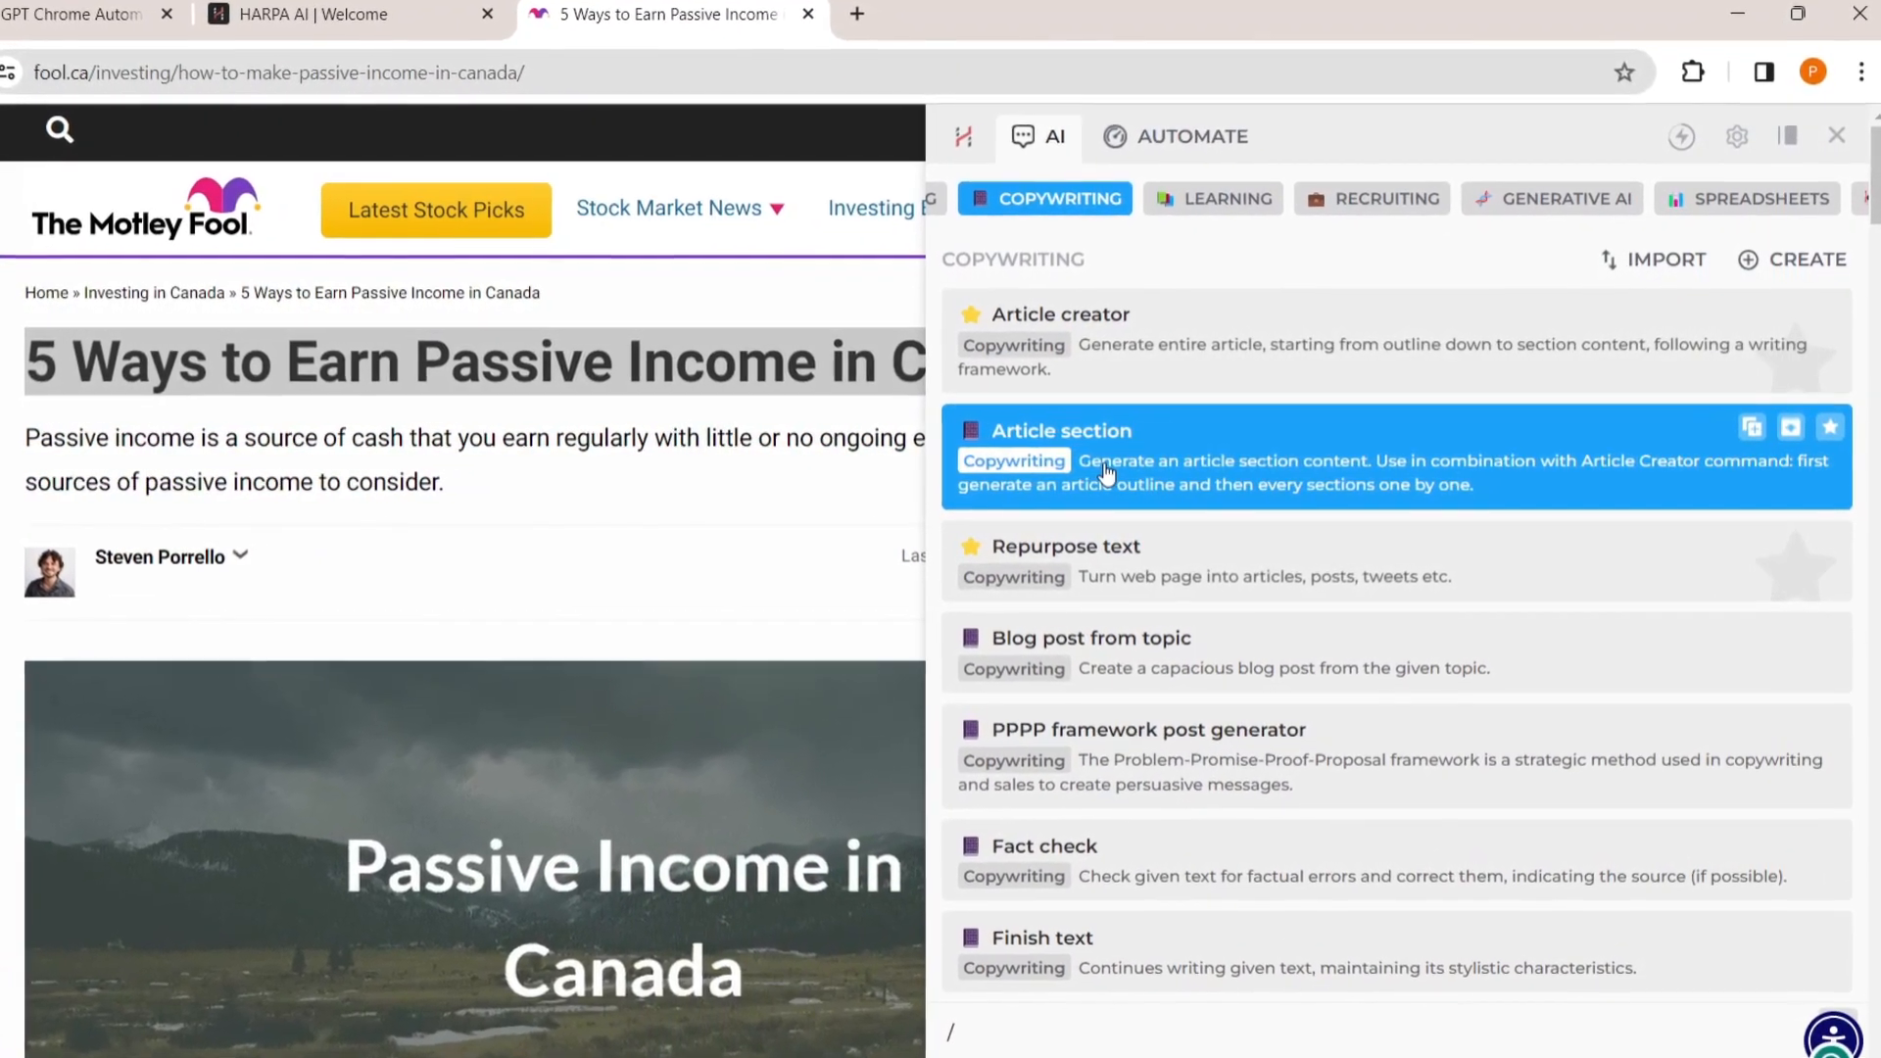
pyautogui.click(1111, 470)
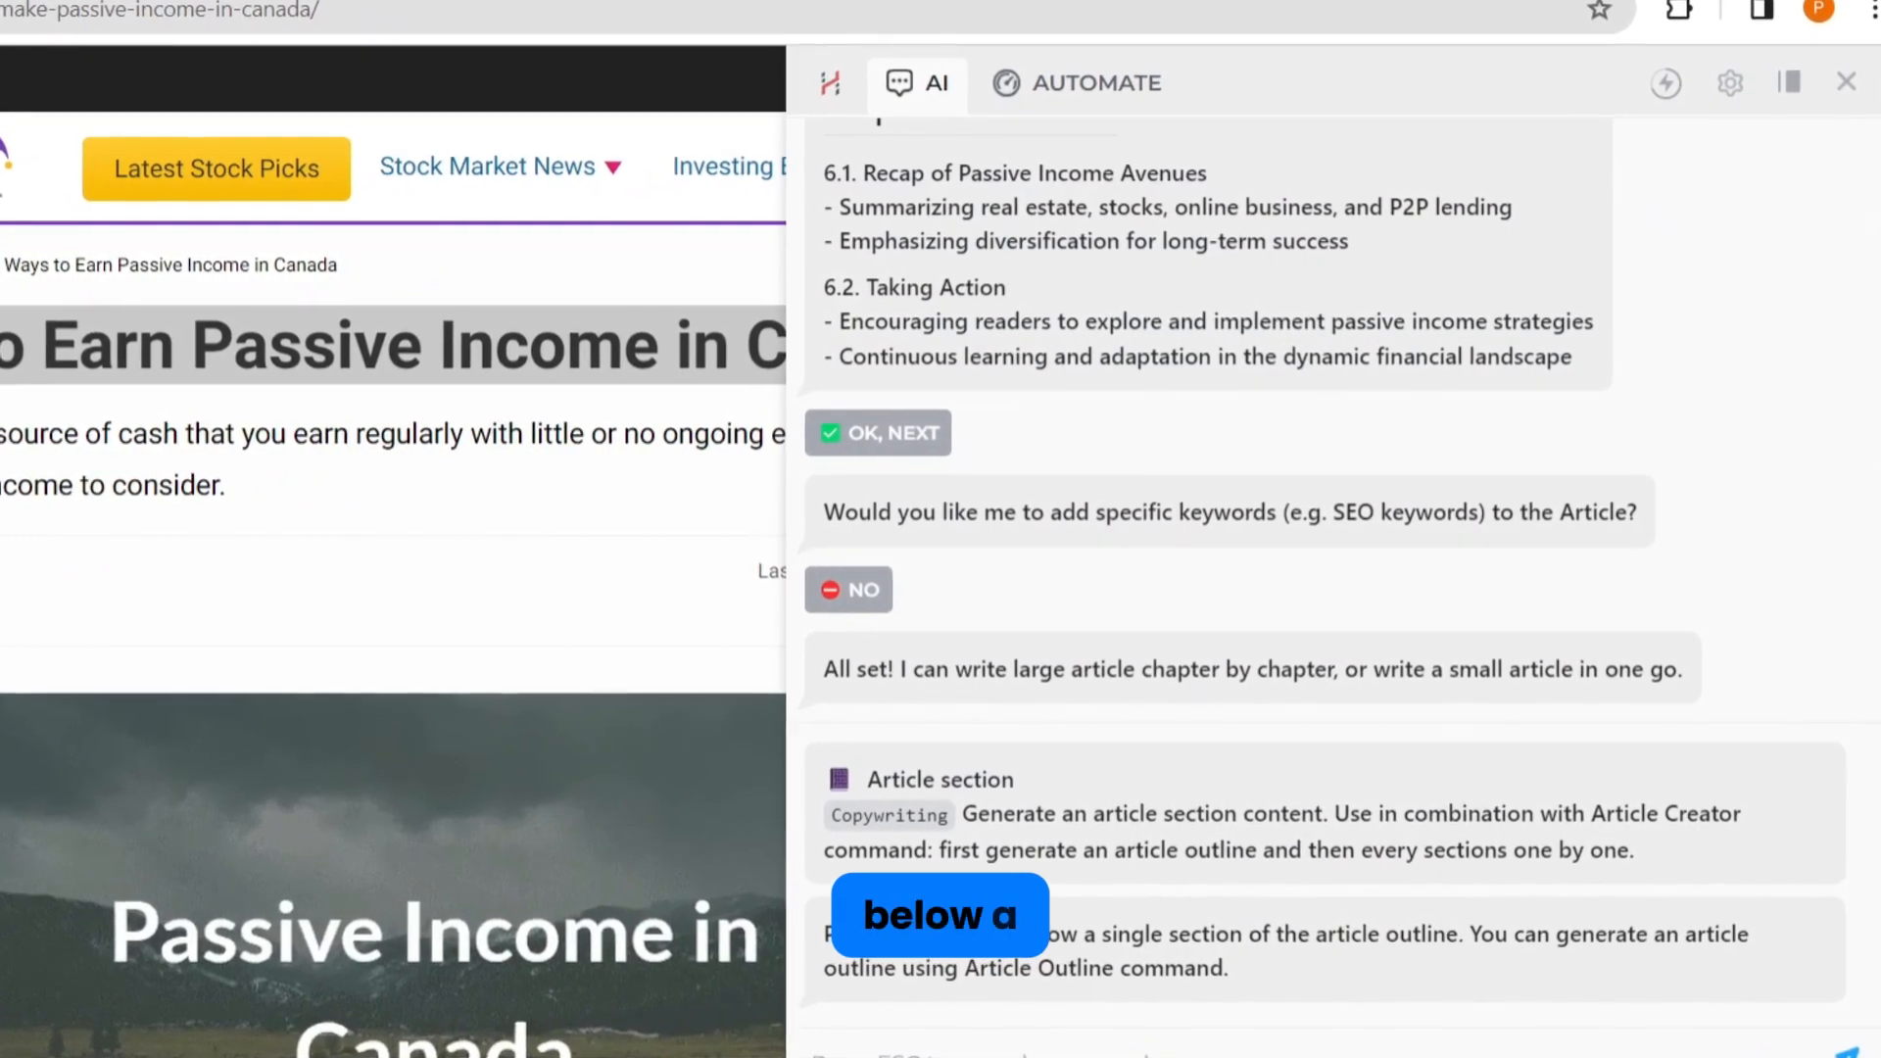
pyautogui.hotkey('ctrl', 'v')
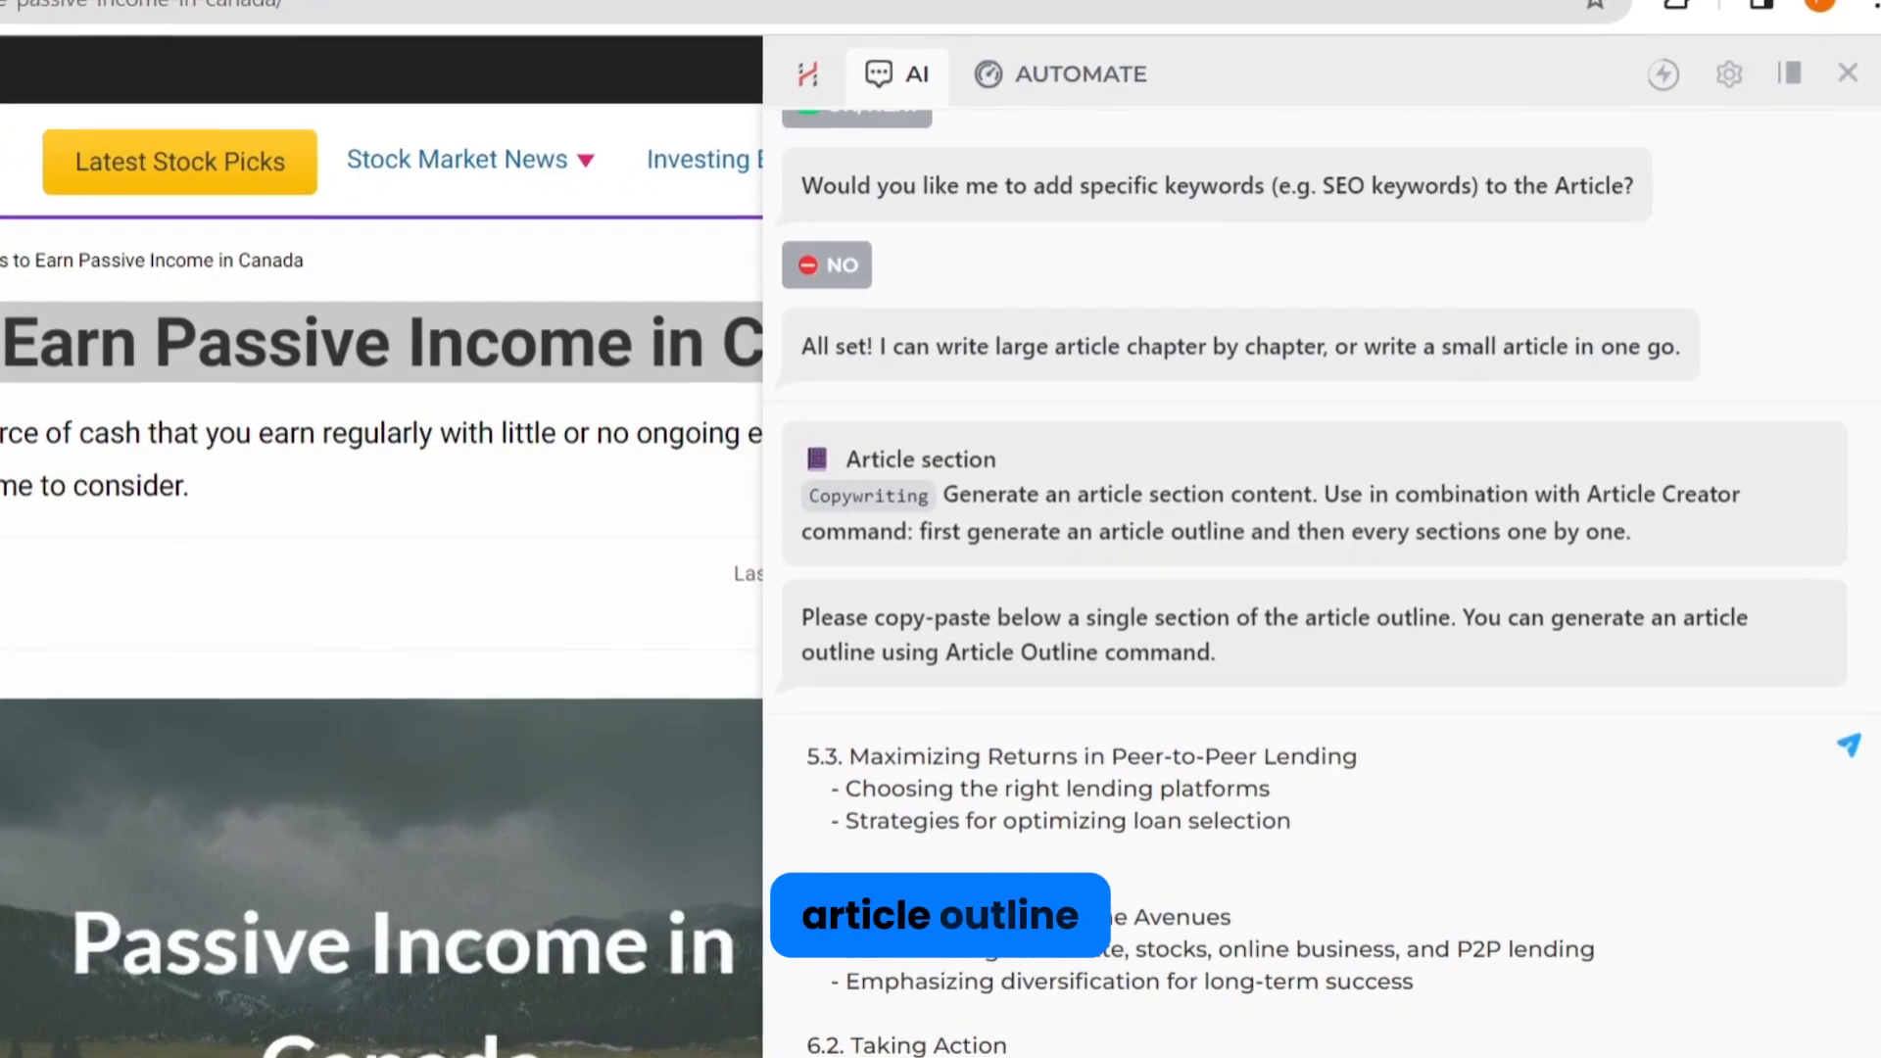
pyautogui.press('Return')
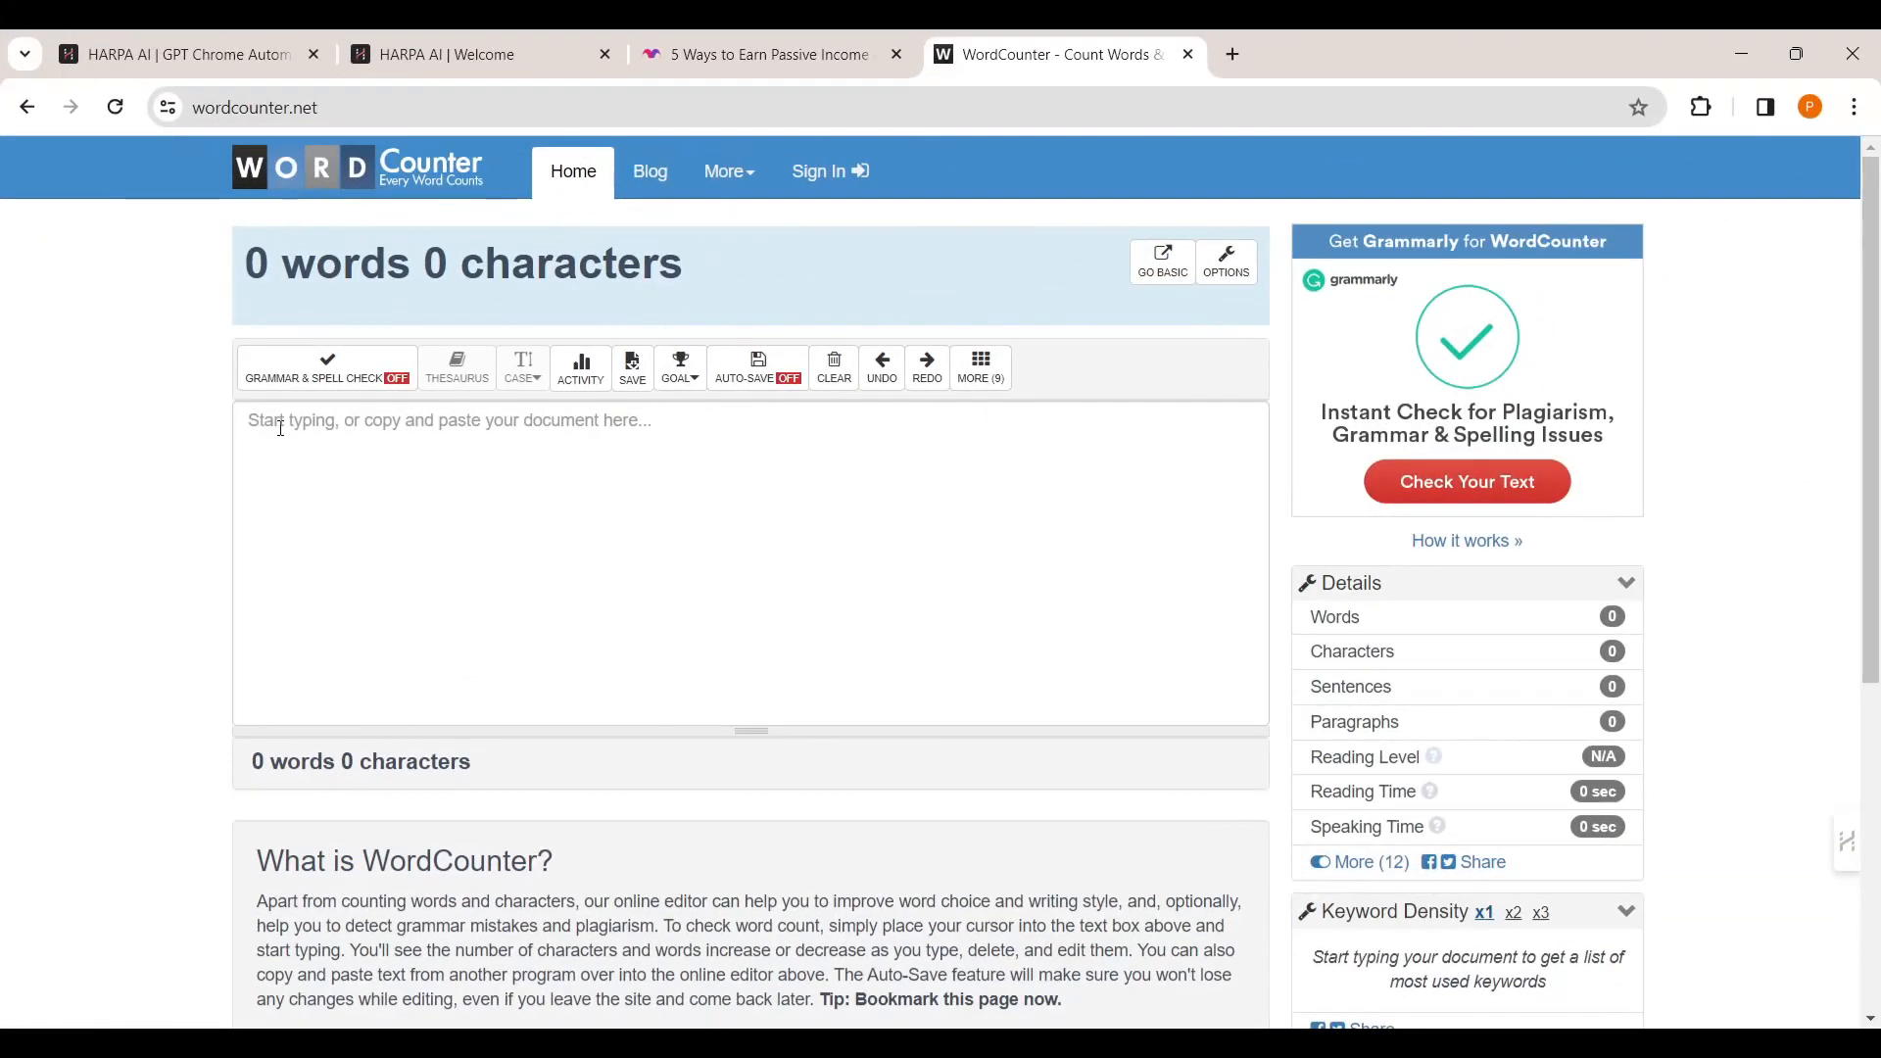
# Paste the copied article text into the WordCounter editor to count its words.
pyautogui.click(282, 428)
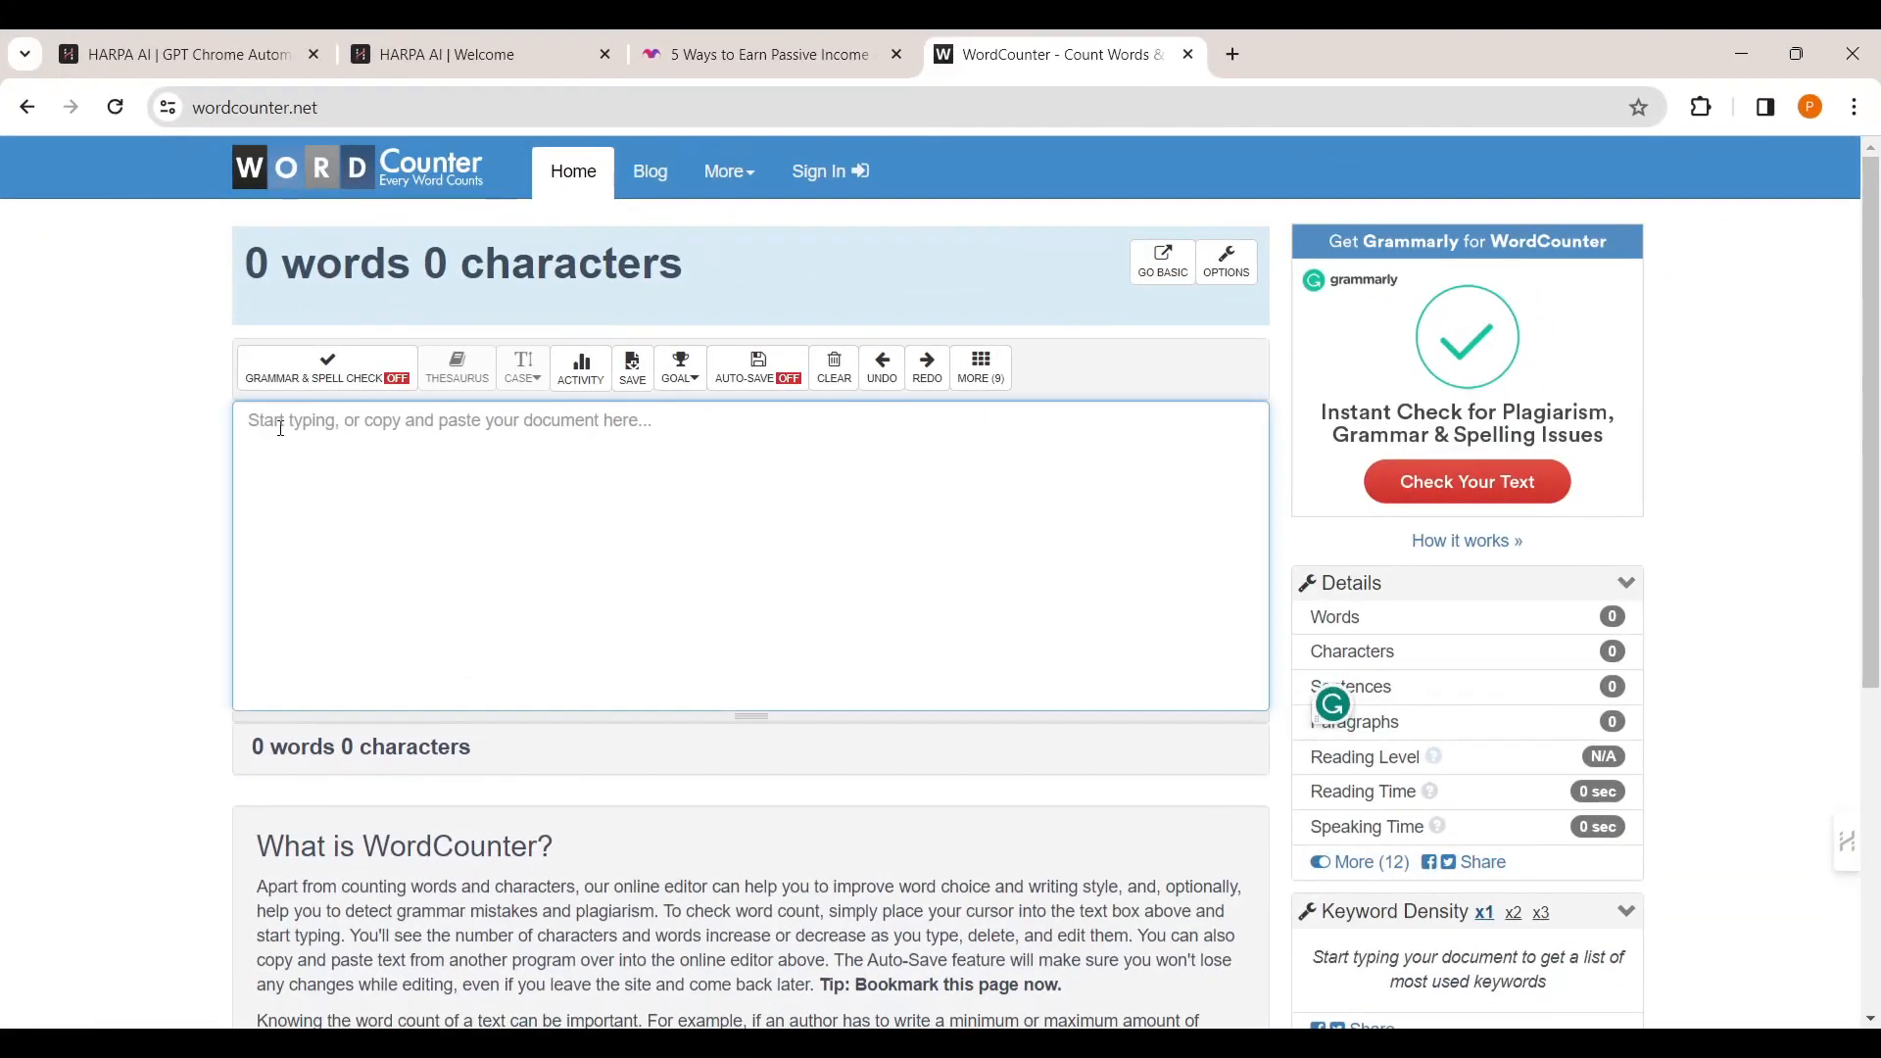
pyautogui.hotkey('ctrl', 'v')
pyautogui.scroll(-7, 1721, 296)
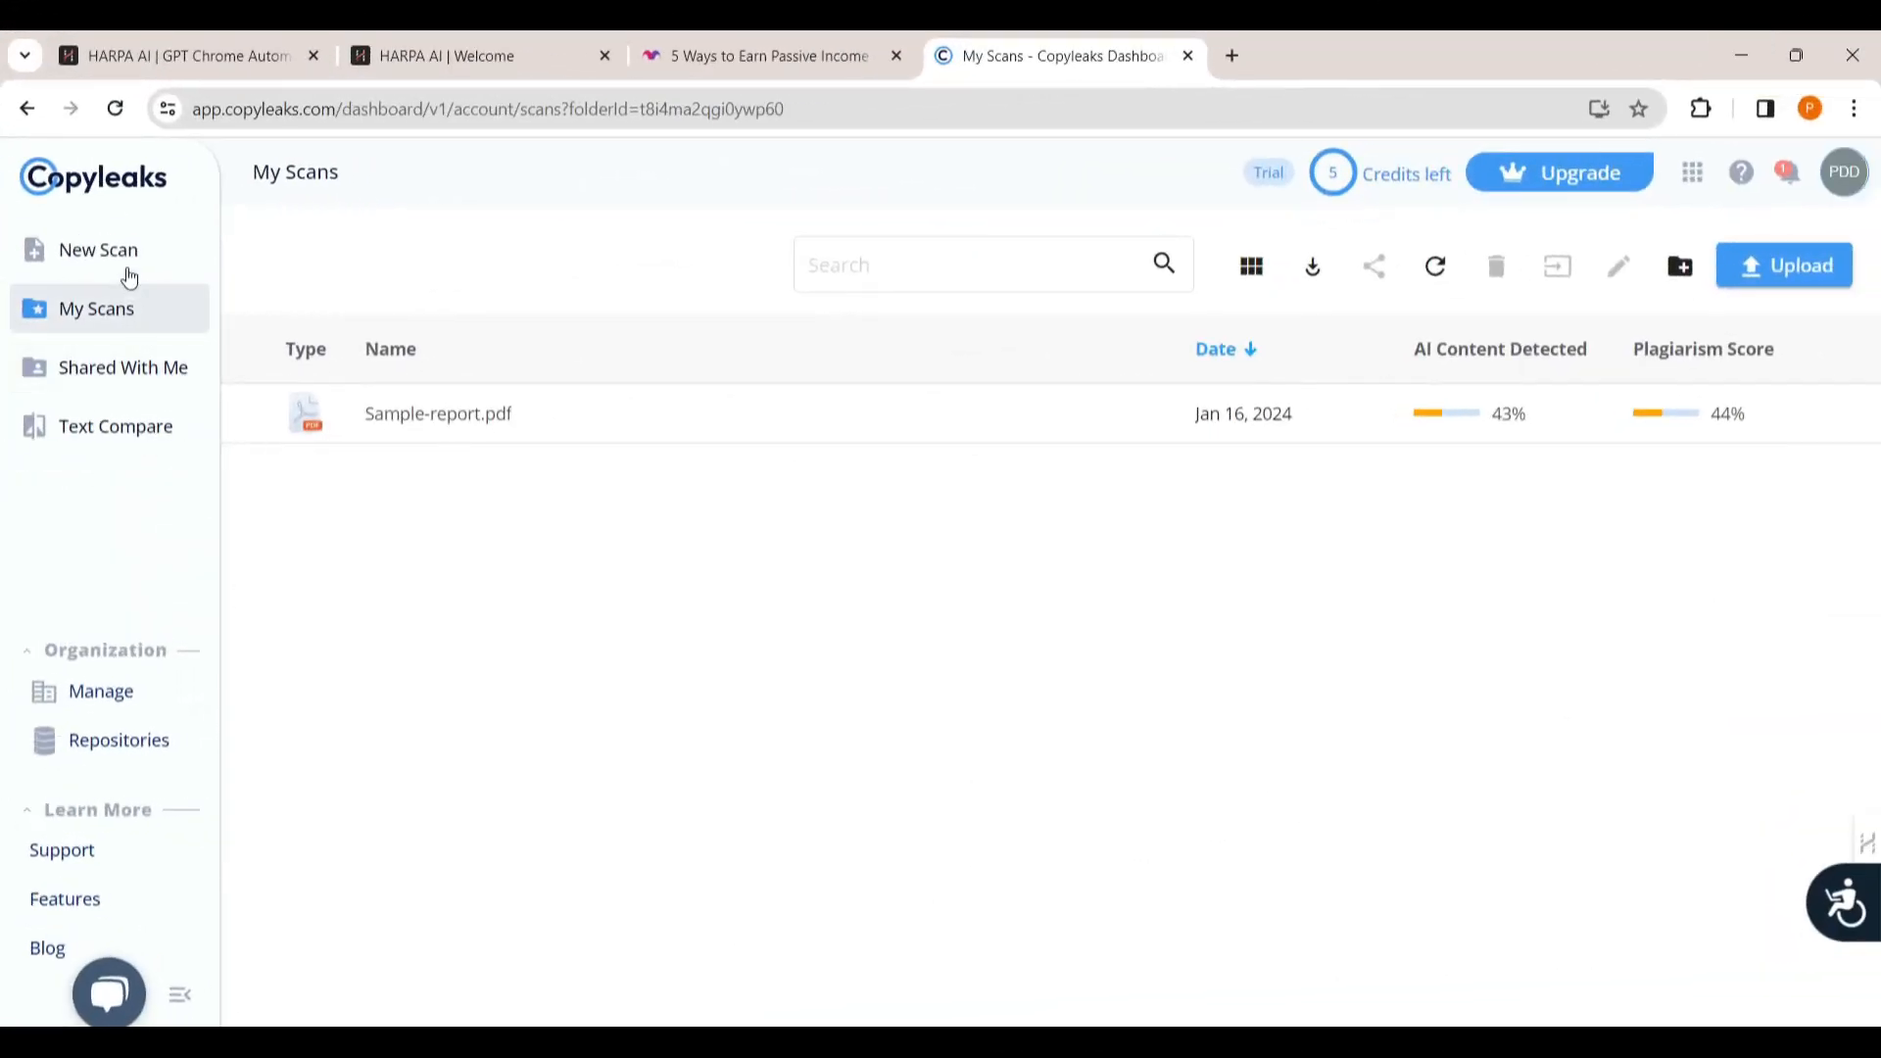
# Start a new text scan in Copyleaks, dismiss the introductory tour, paste the copied article text and run the scan.
pyautogui.click(128, 260)
pyautogui.click(888, 723)
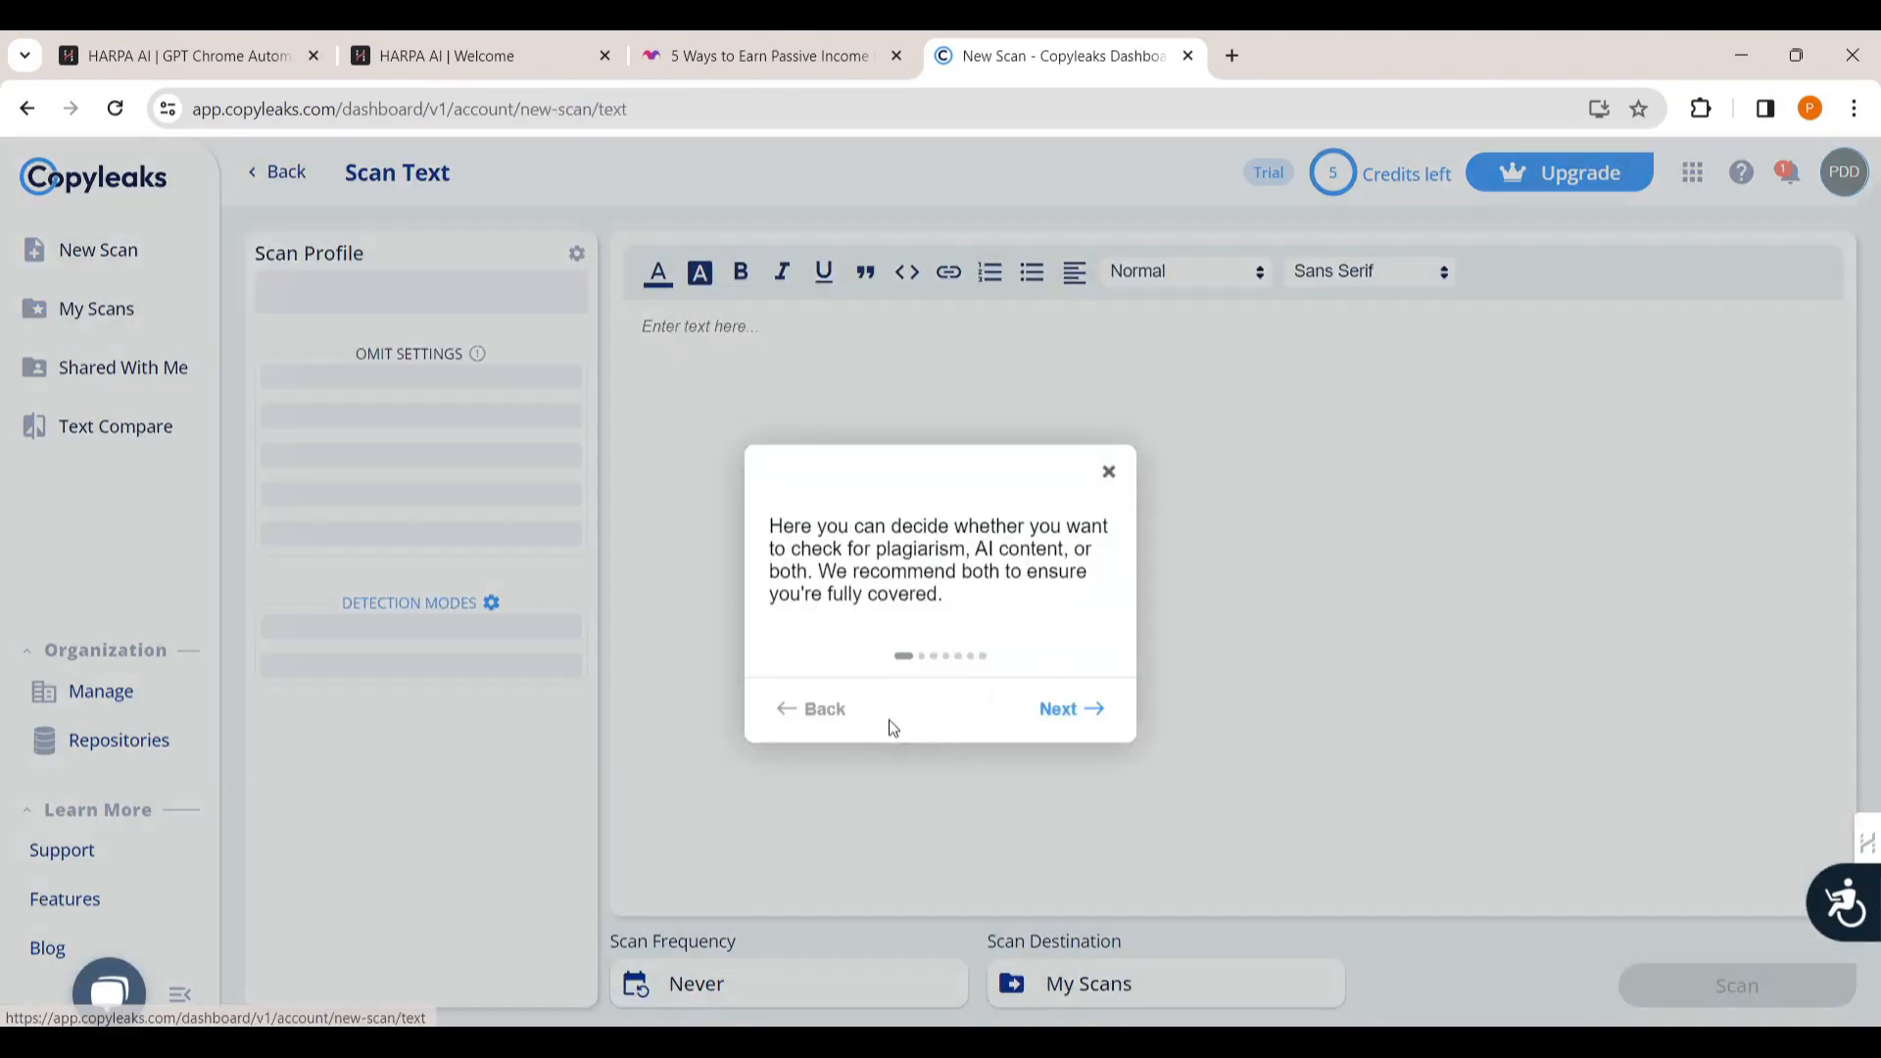
pyautogui.click(1110, 470)
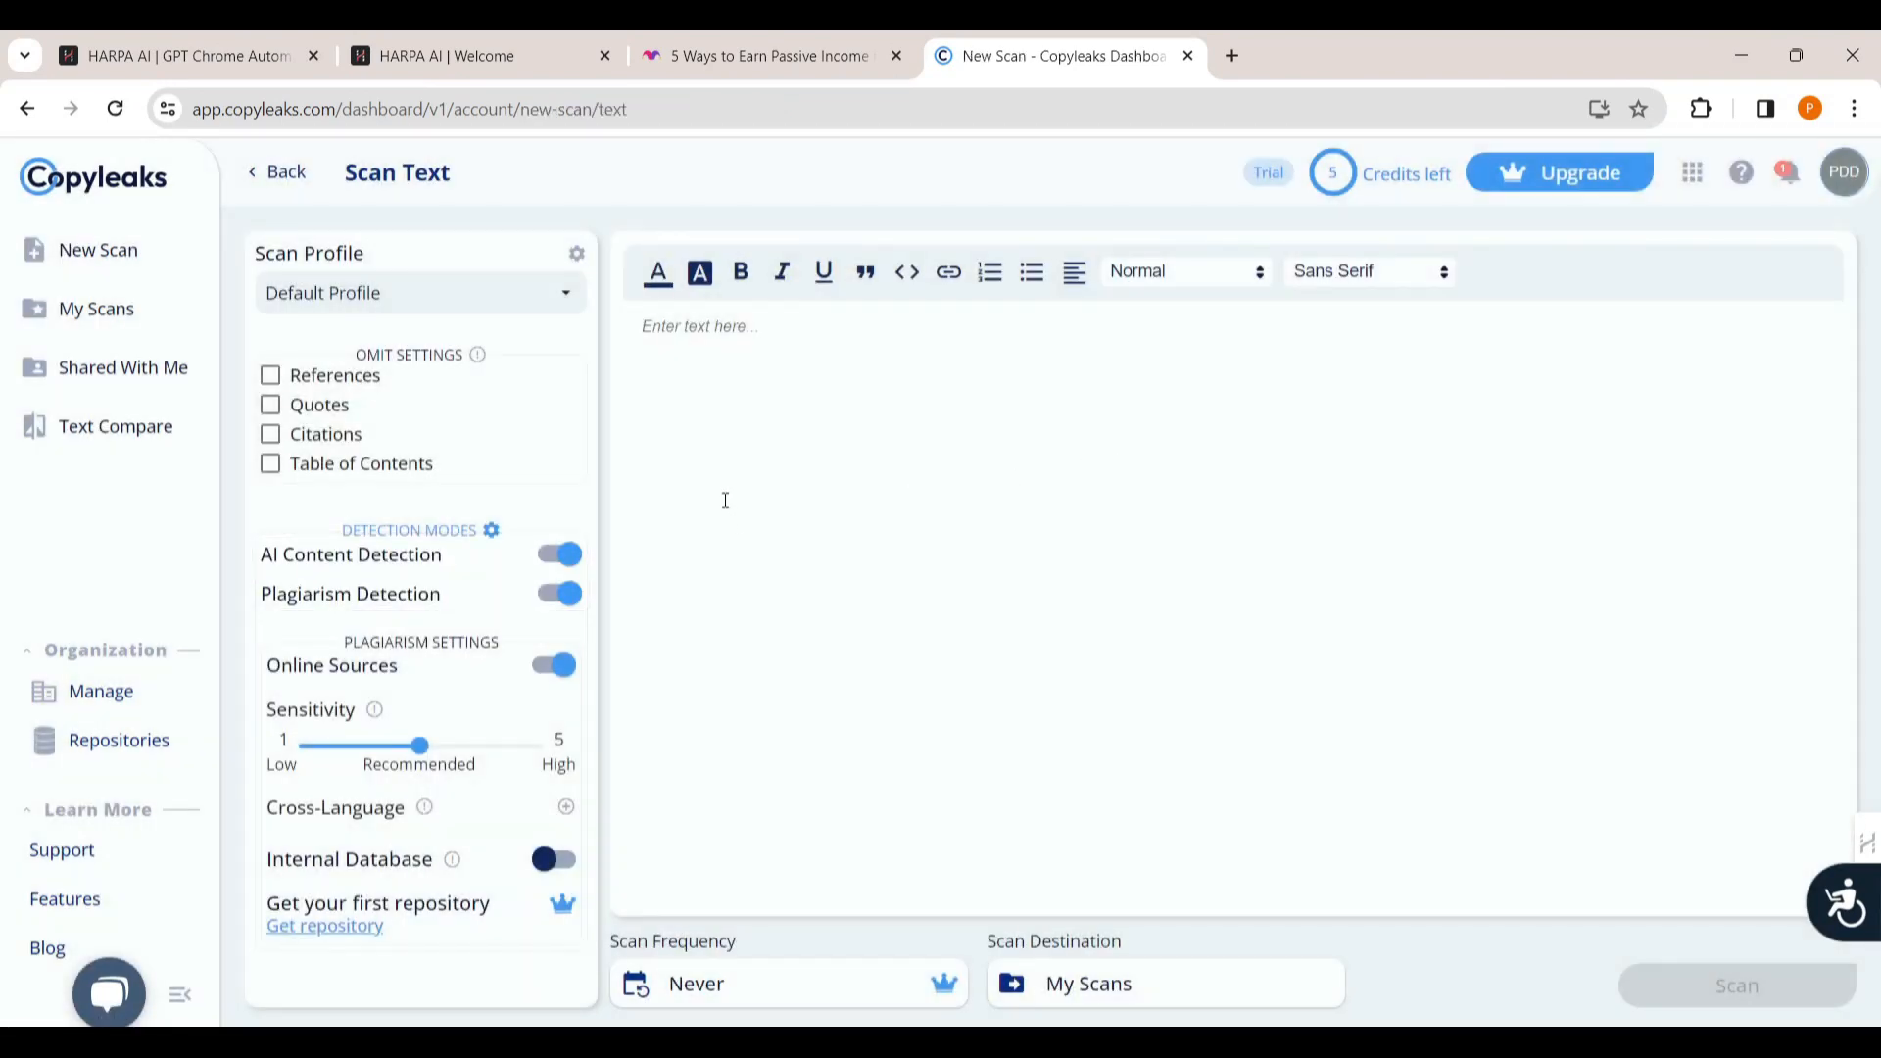
pyautogui.click(698, 367)
pyautogui.hotkey('ctrl', 'v')
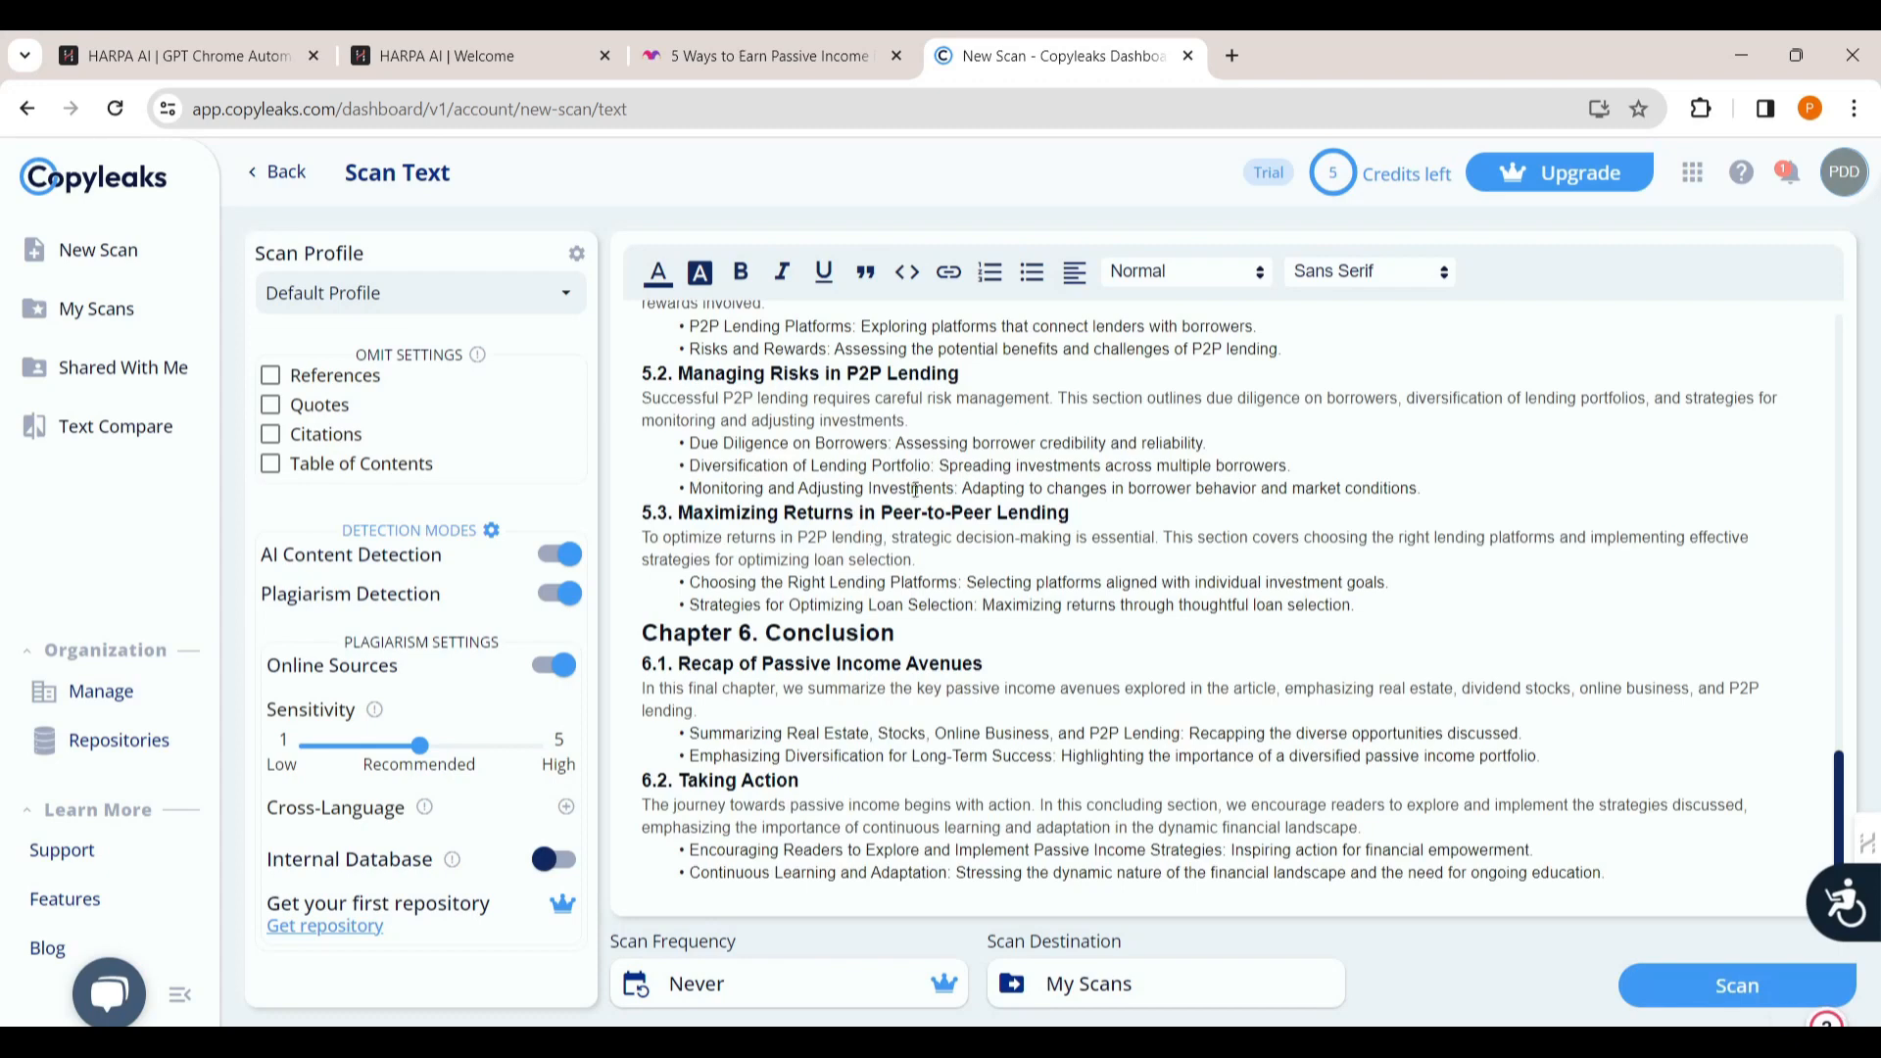
pyautogui.click(1726, 984)
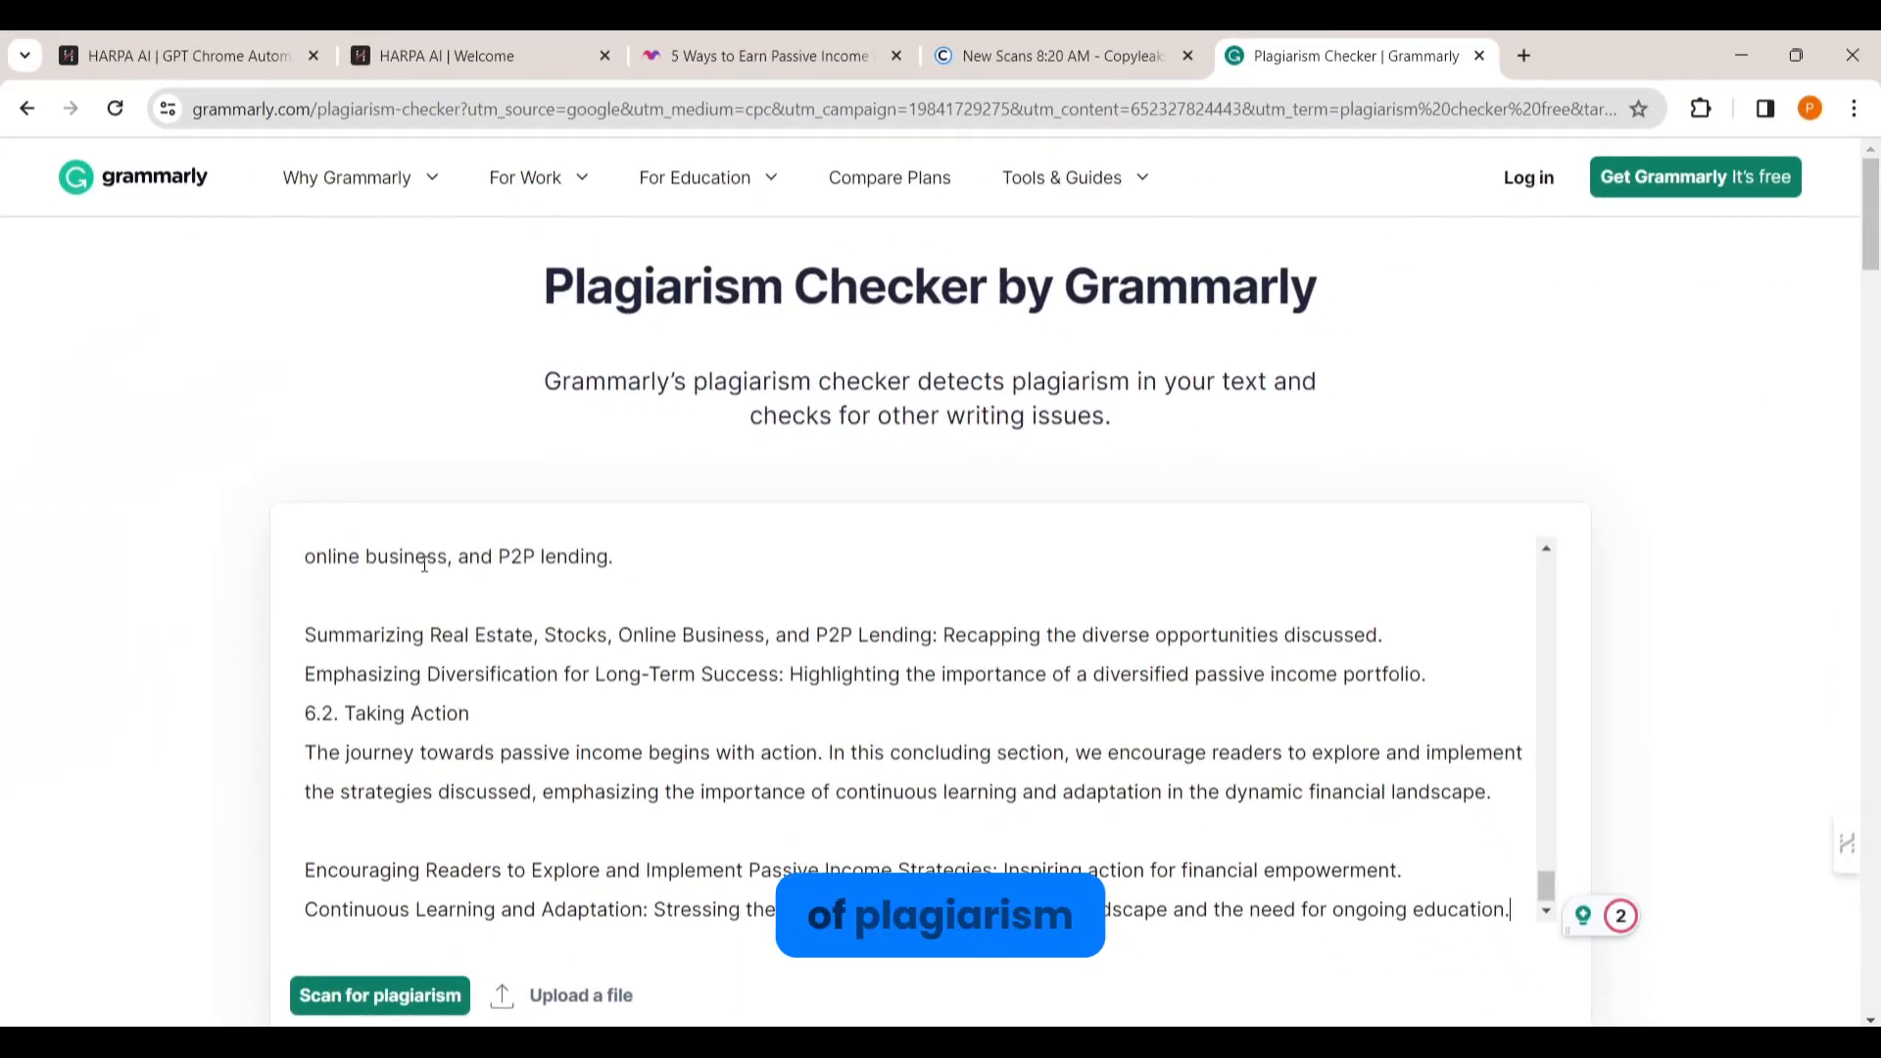
# Scan the pasted article text with Grammarly's plagiarism checker and review the plagiarism and writing-issue results.
pyautogui.click(411, 995)
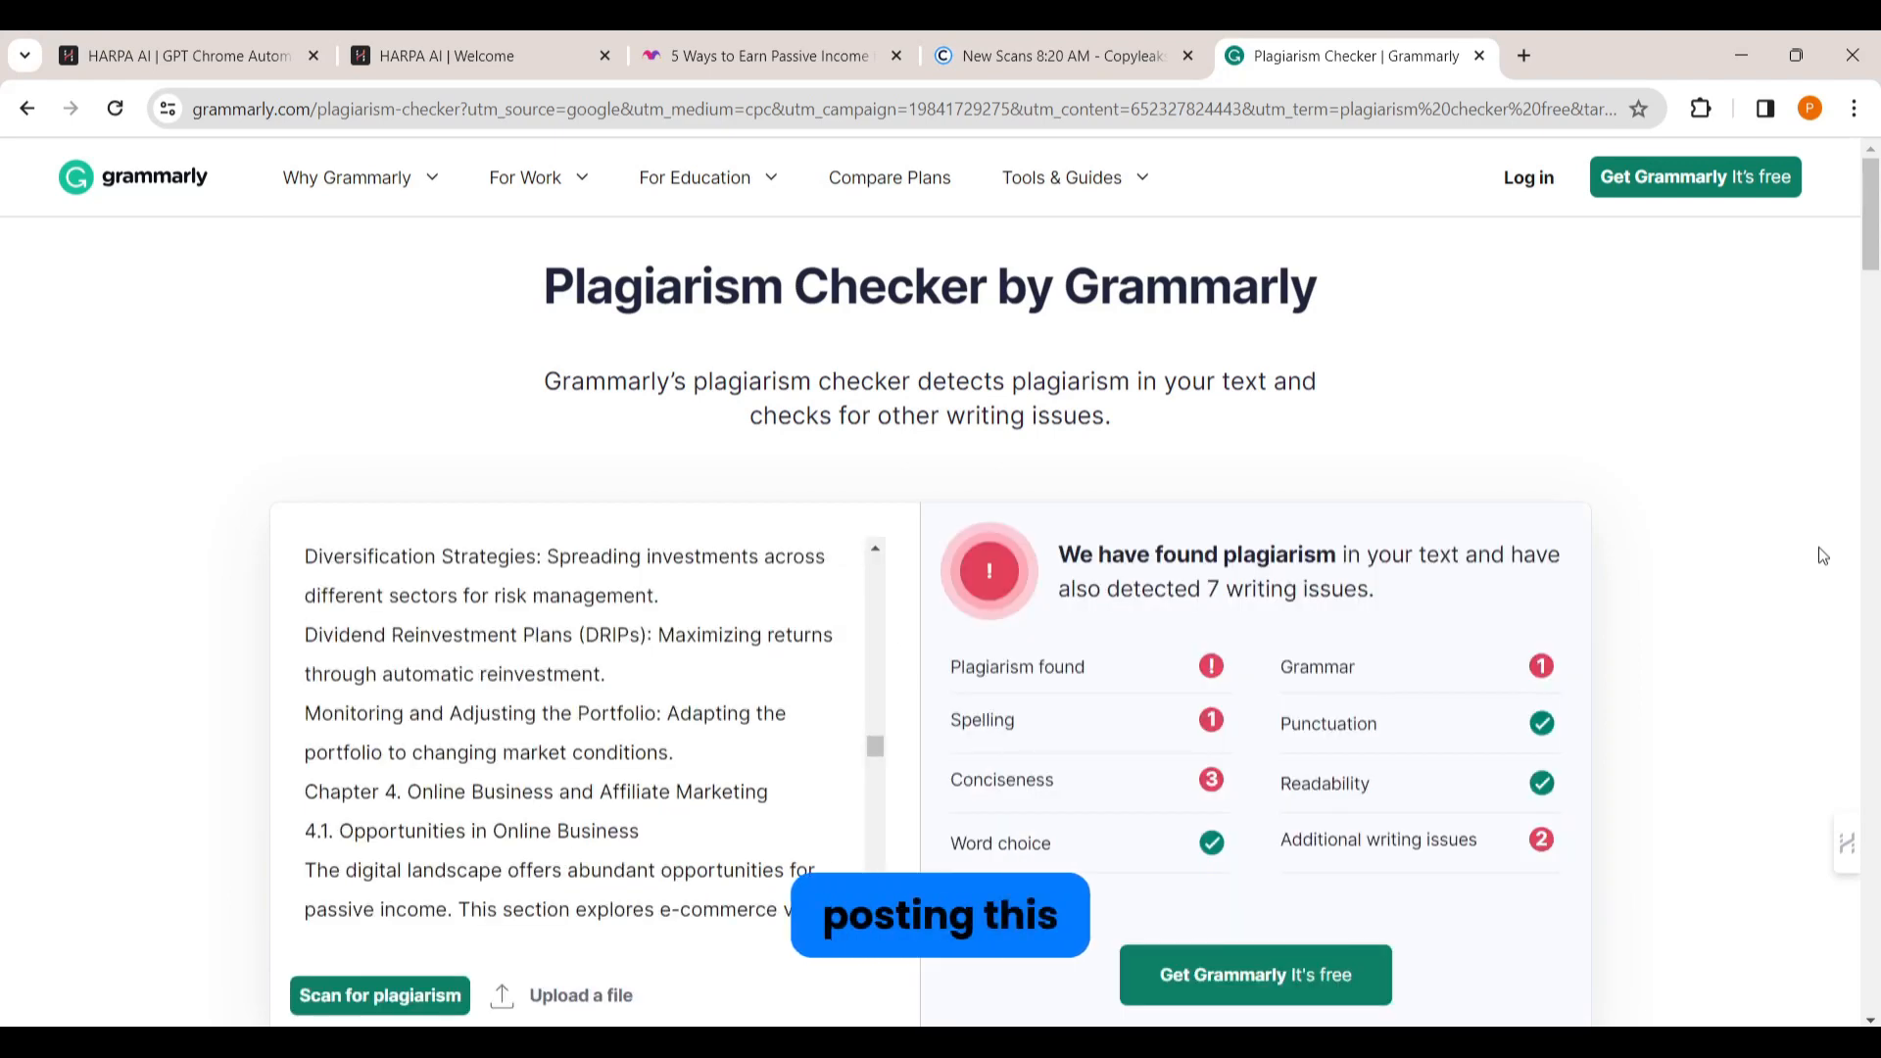
pyautogui.scroll(-1, 1819, 556)
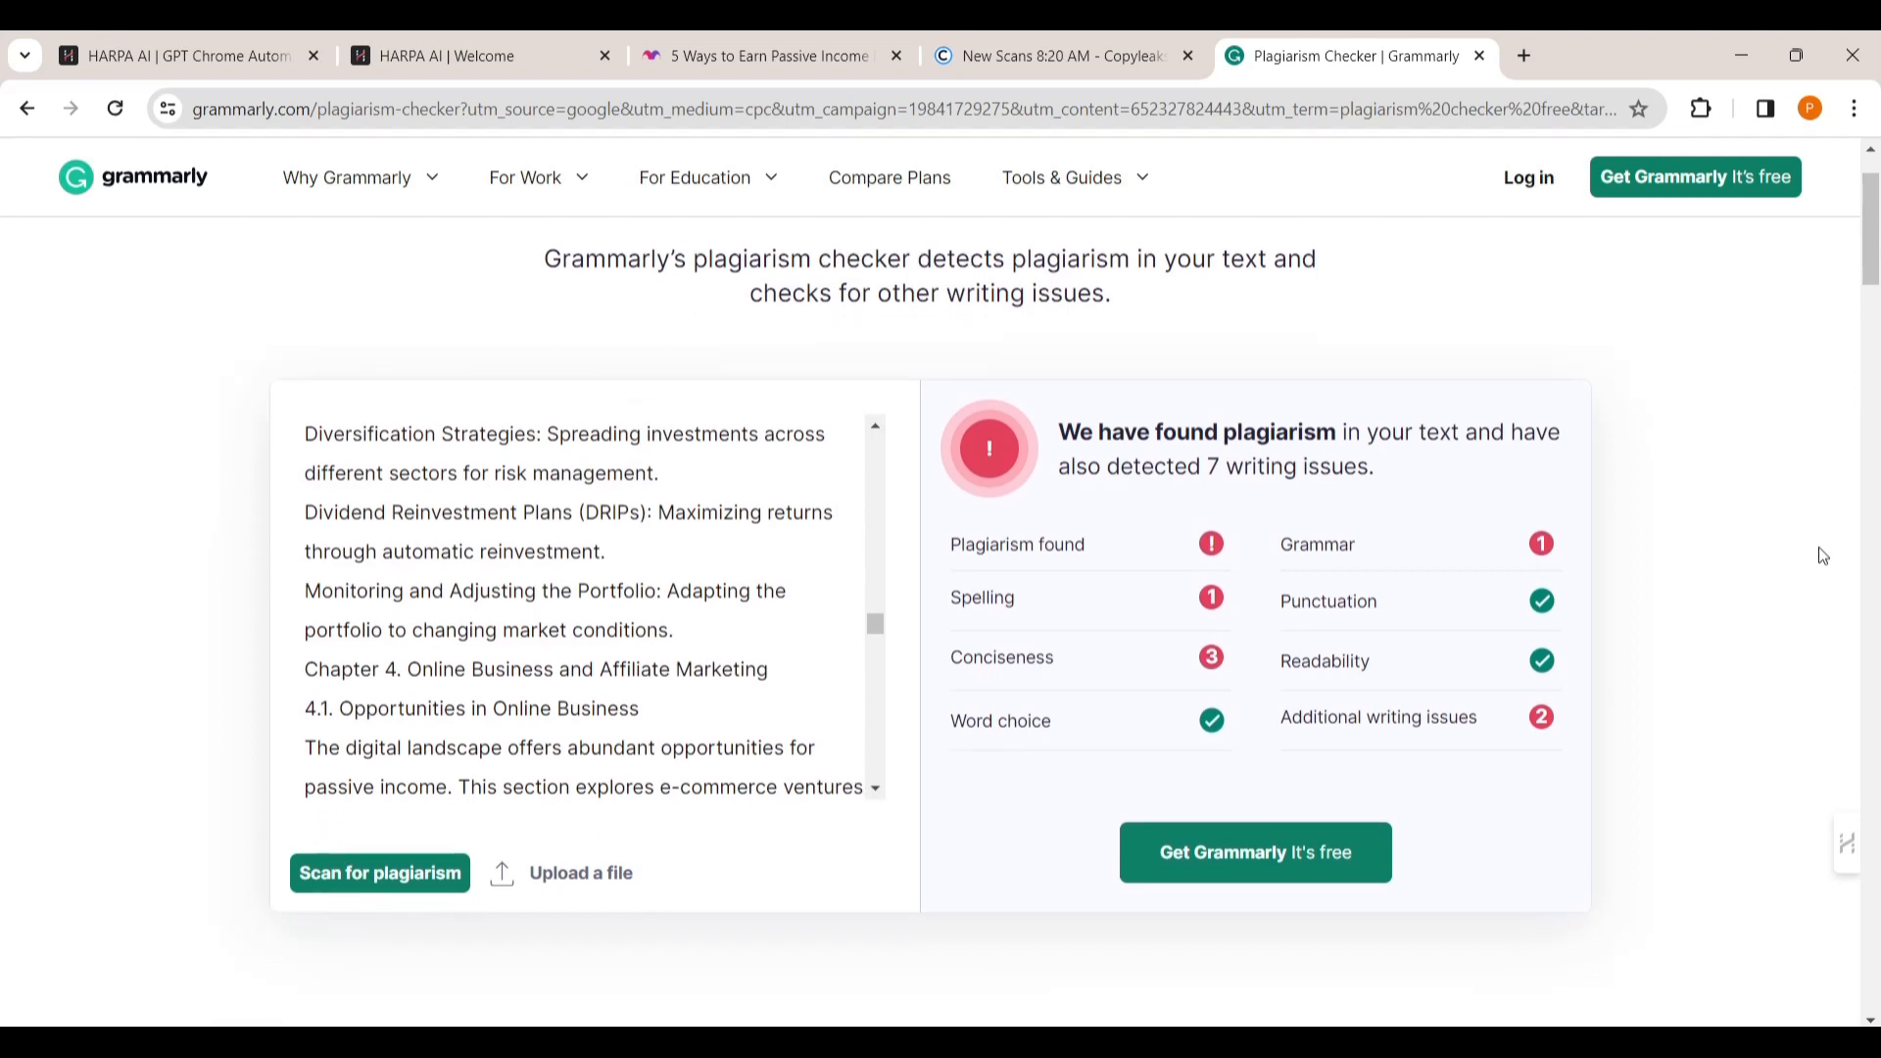
pyautogui.scroll(1, 1819, 549)
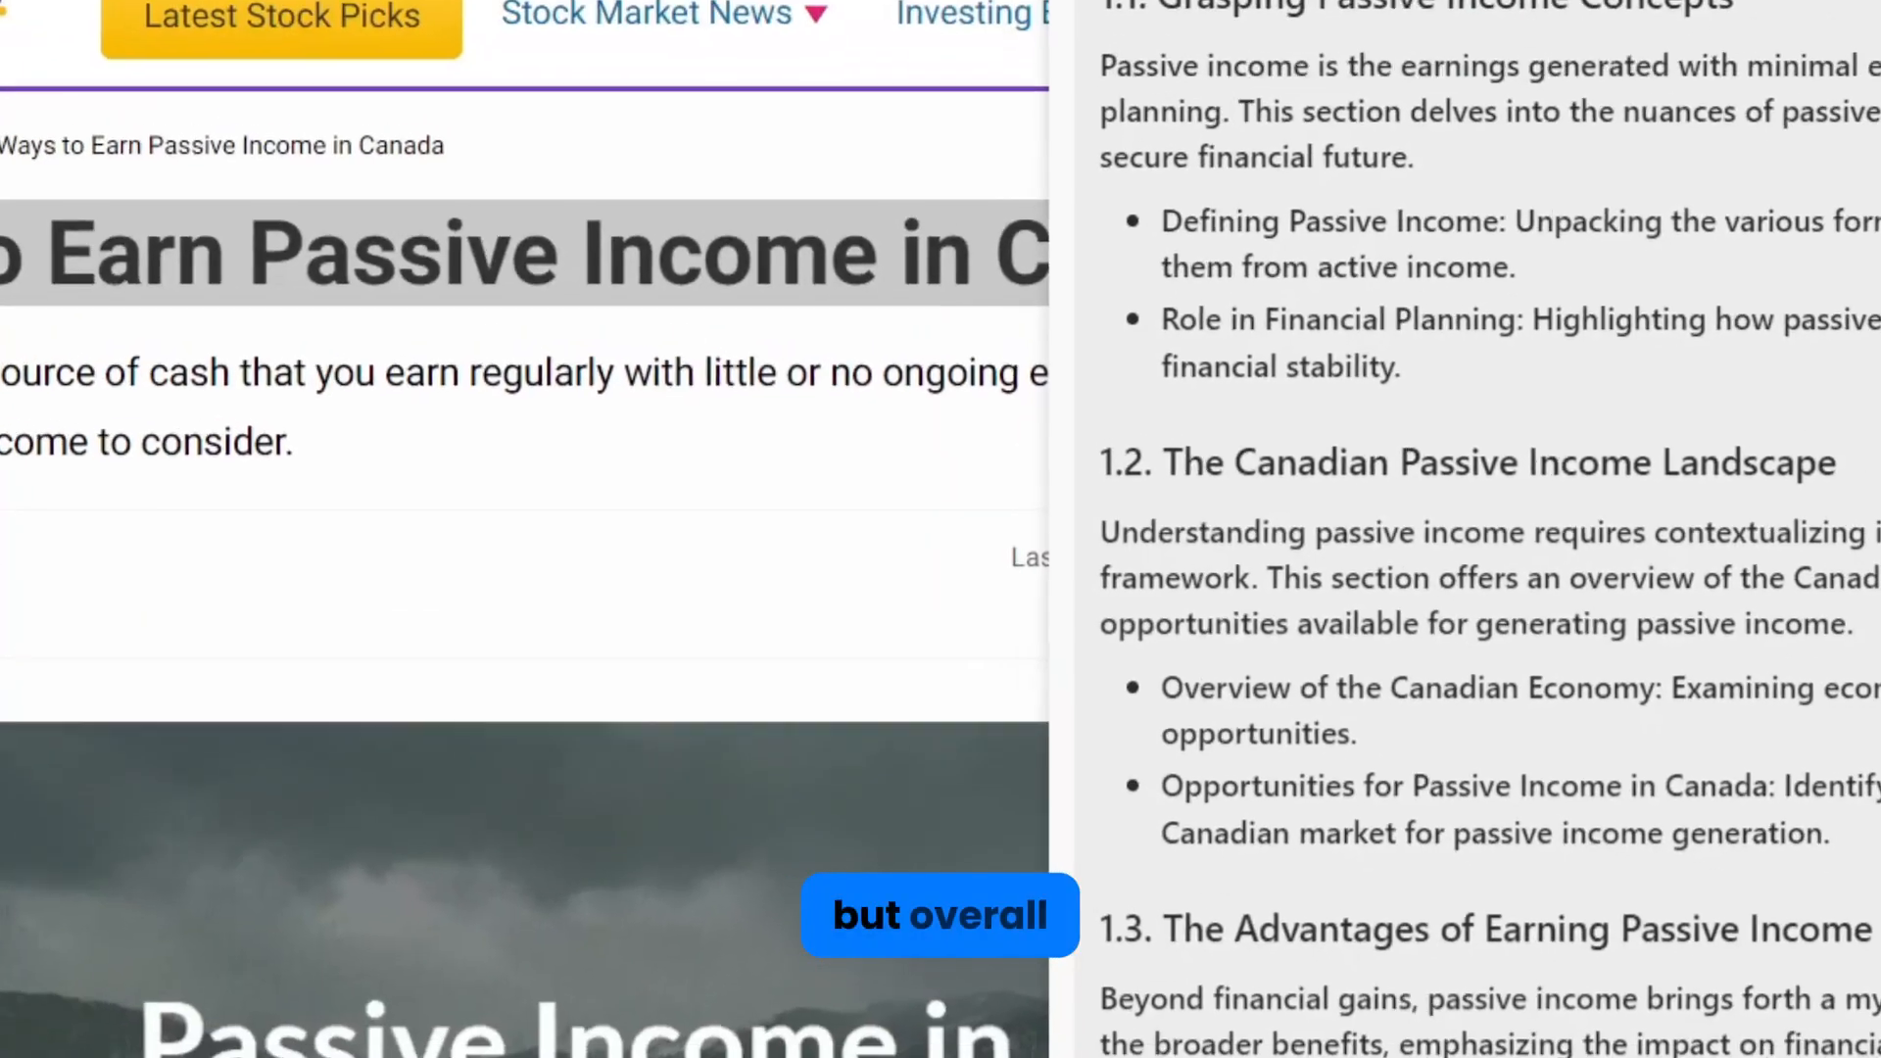
pyautogui.scroll(-3, 1450, 549)
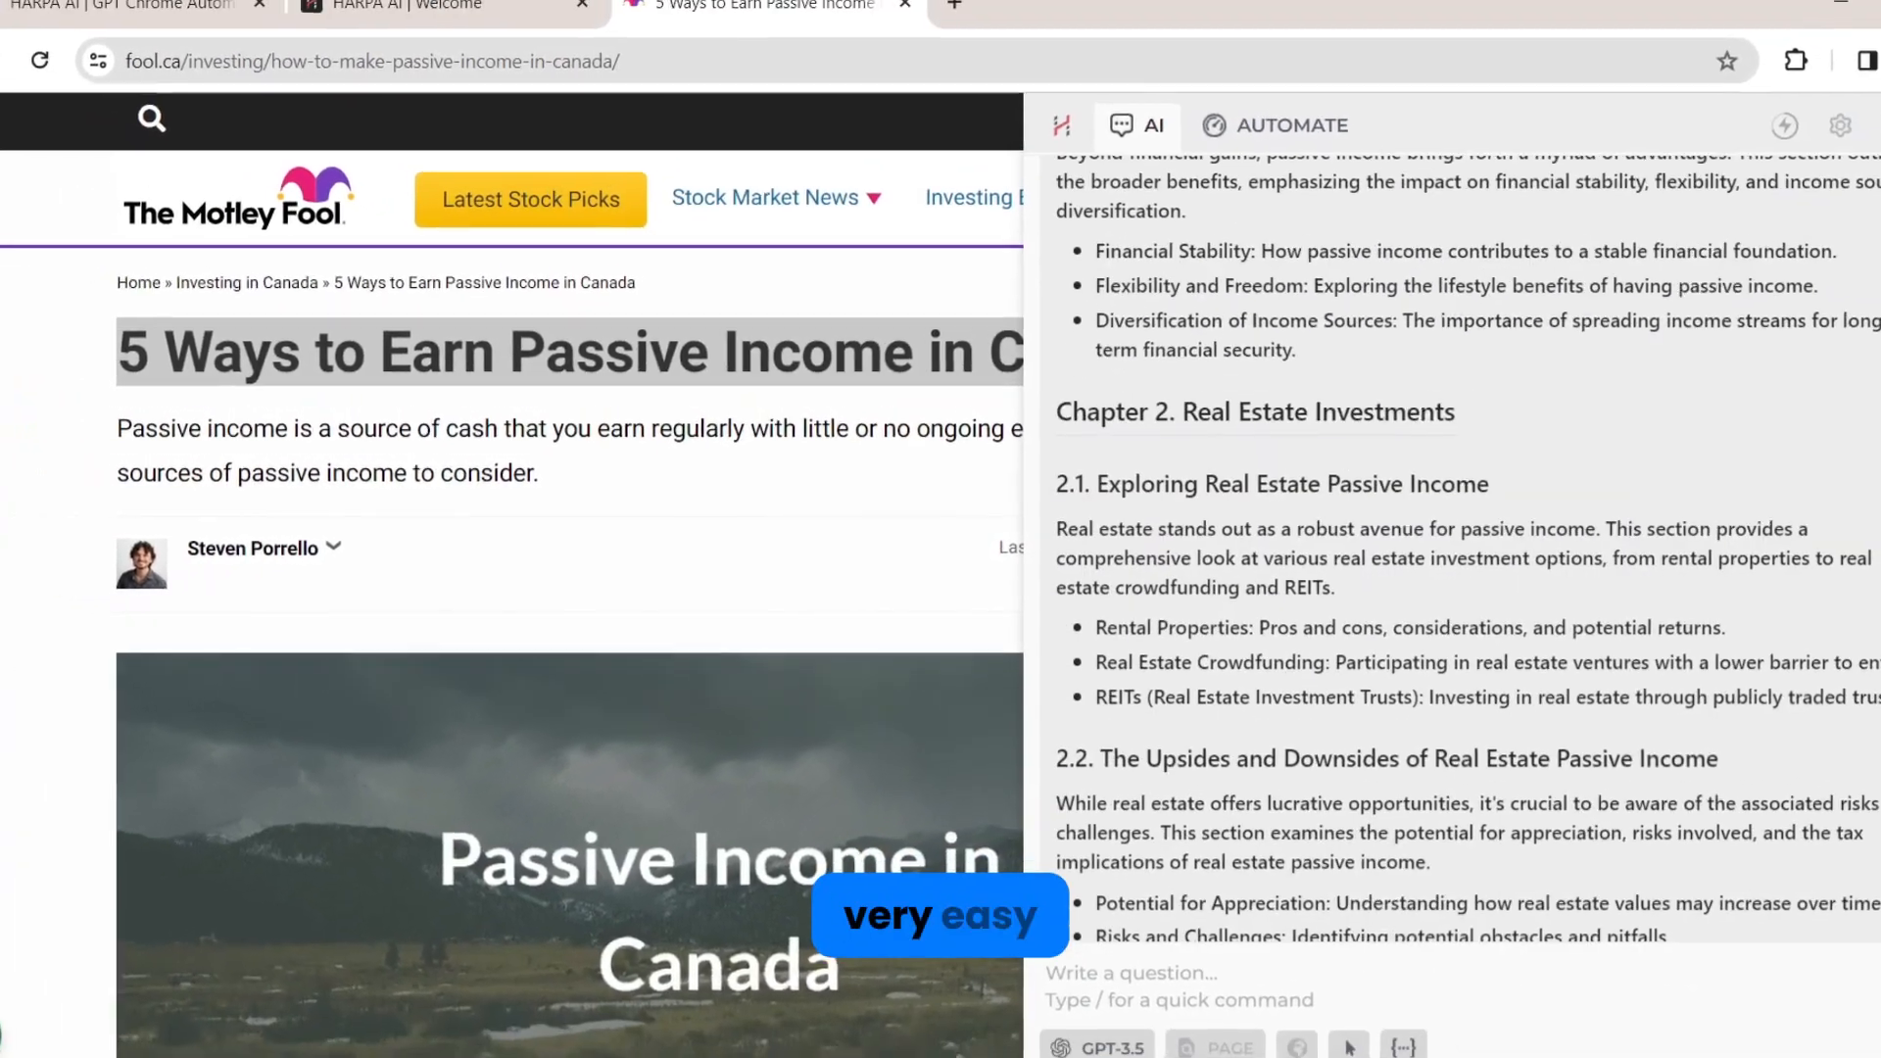